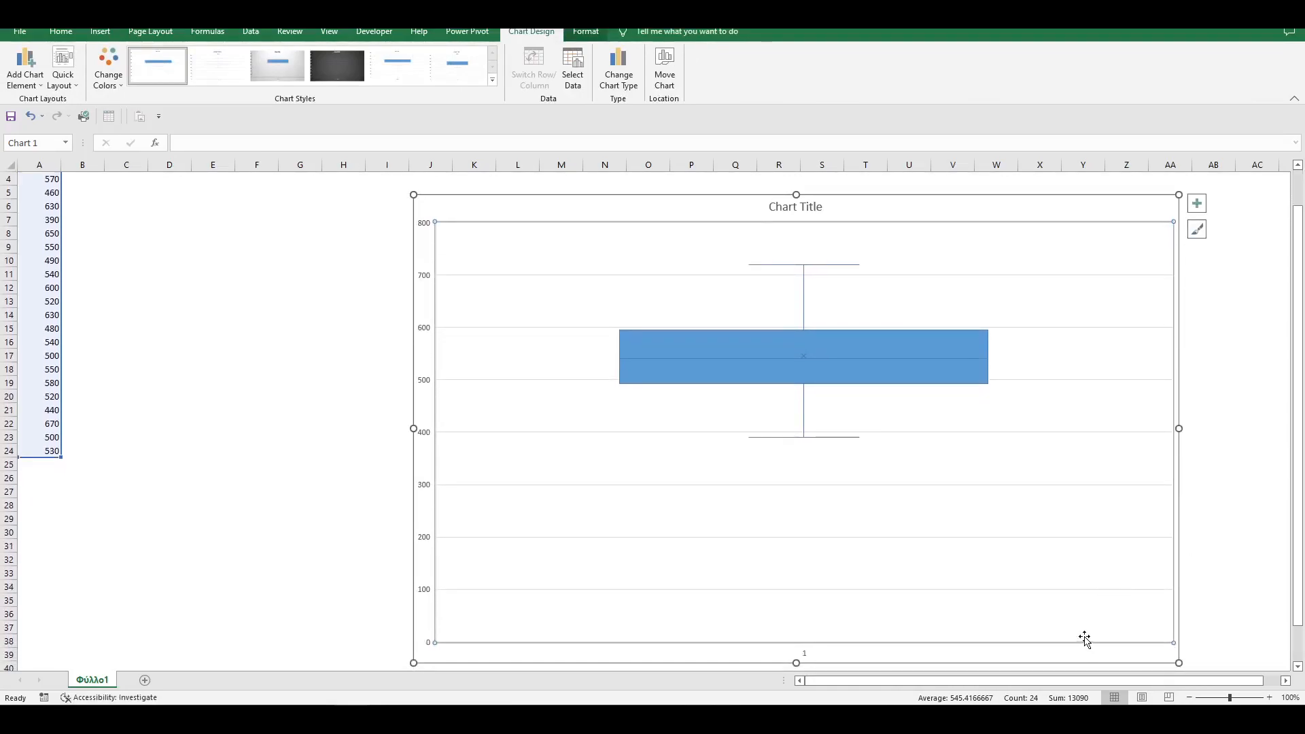
# - Remove the horizontal gridlines from the box plot and shrink the chart slightly from its lower-right corner
pyautogui.click(1092, 589)
pyautogui.press('Delete')
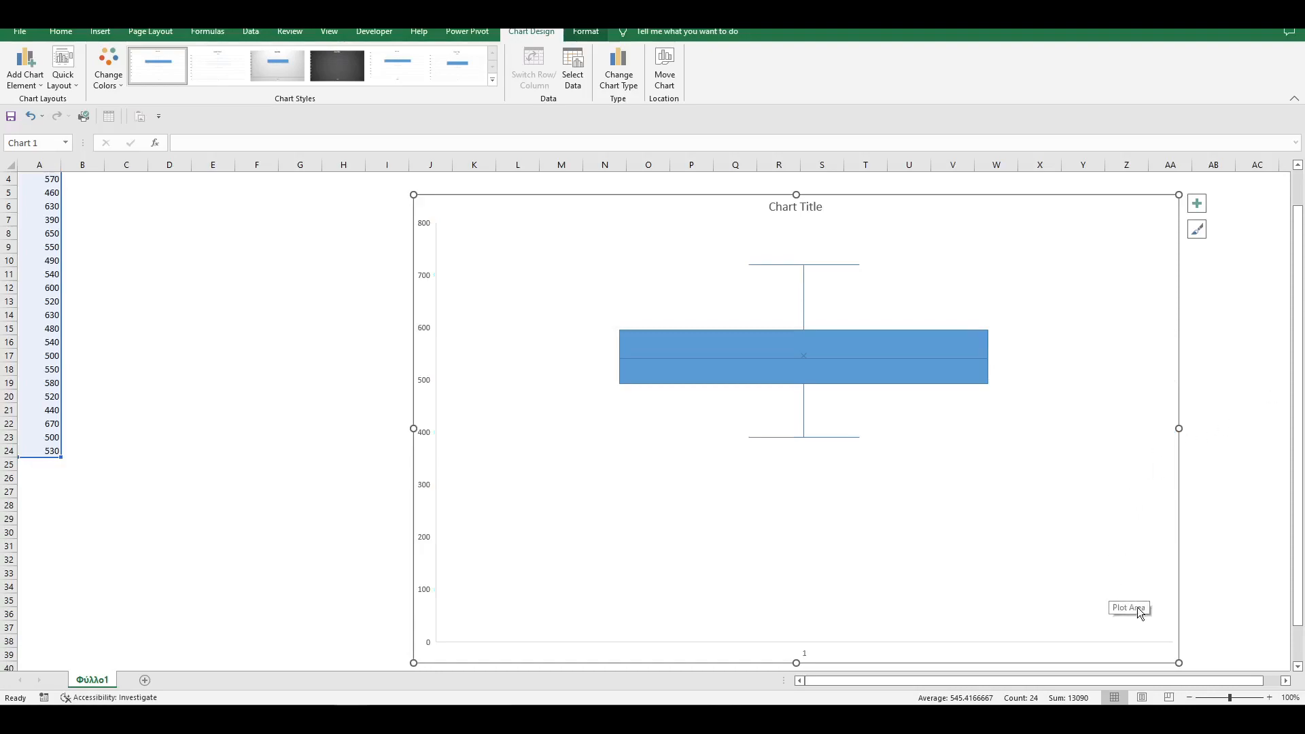
pyautogui.moveTo(1179, 663); pyautogui.dragTo(1151, 631)
# - Delete the horizontal axis and the chart title from the box plot
pyautogui.click(957, 608)
pyautogui.click(791, 622)
pyautogui.press('Delete')
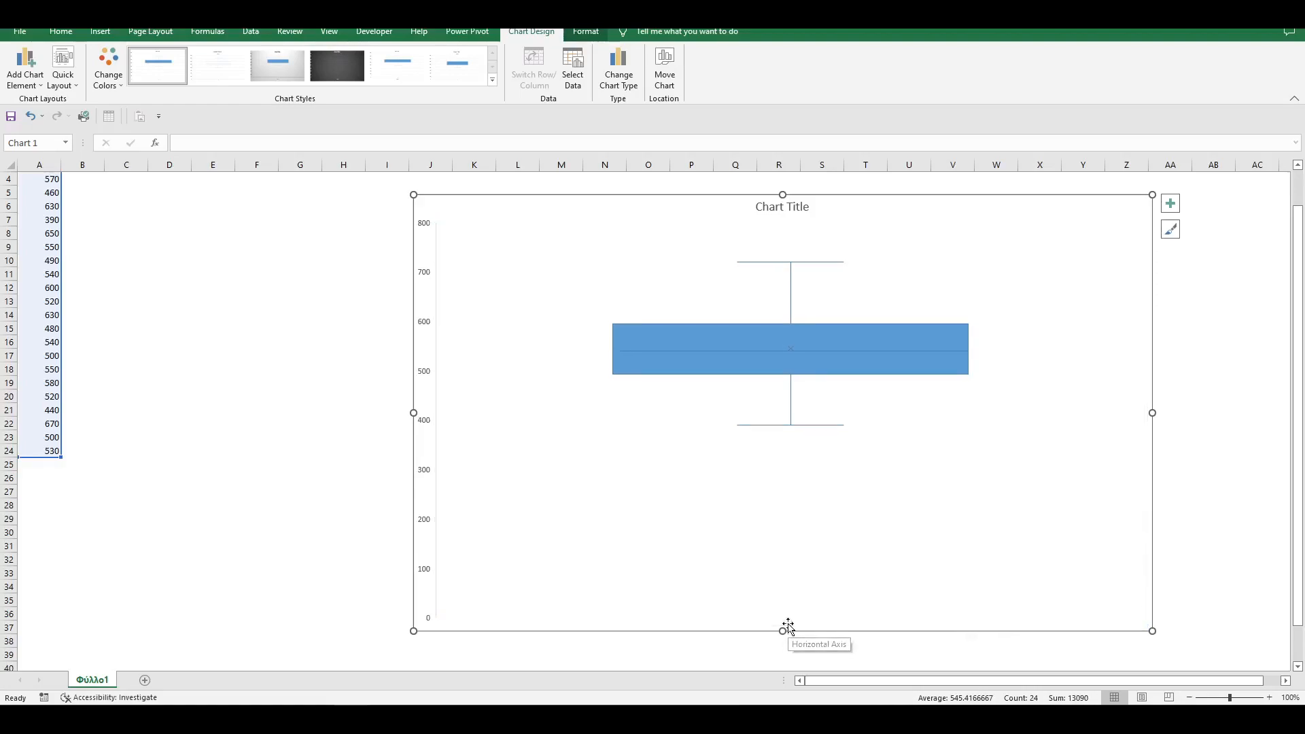
pyautogui.click(780, 207)
pyautogui.press('Delete')
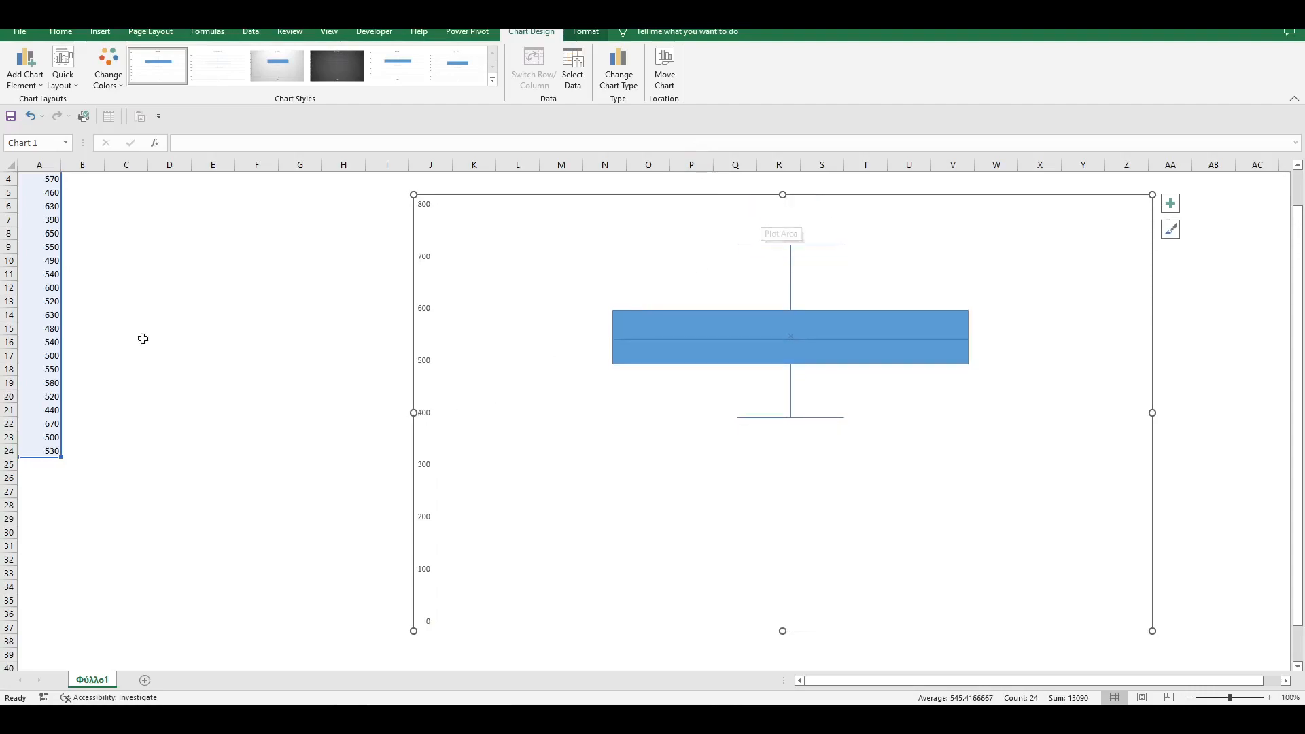
# - Add data labels to the box-and-whisker series, leaving the chart deselected
pyautogui.click(213, 328)
pyautogui.click(946, 323)
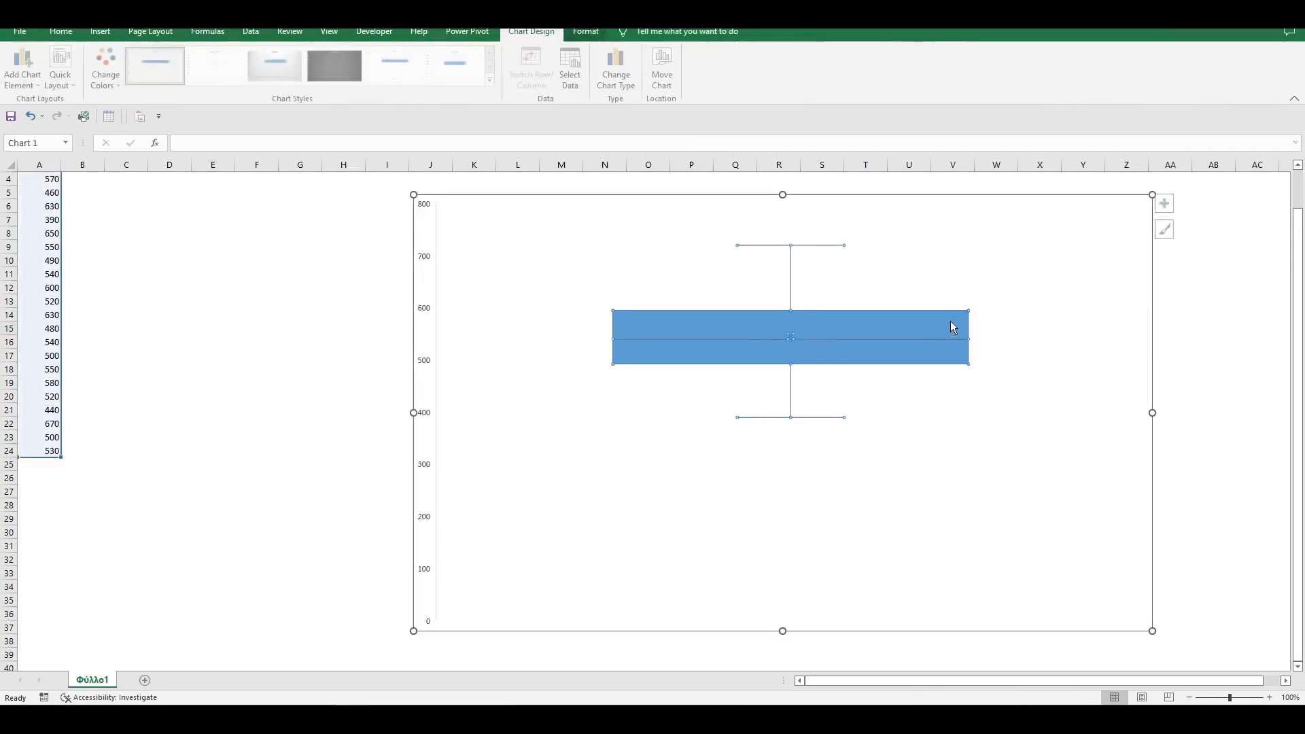
pyautogui.scroll(1, 951, 340)
pyautogui.rightClick(960, 372)
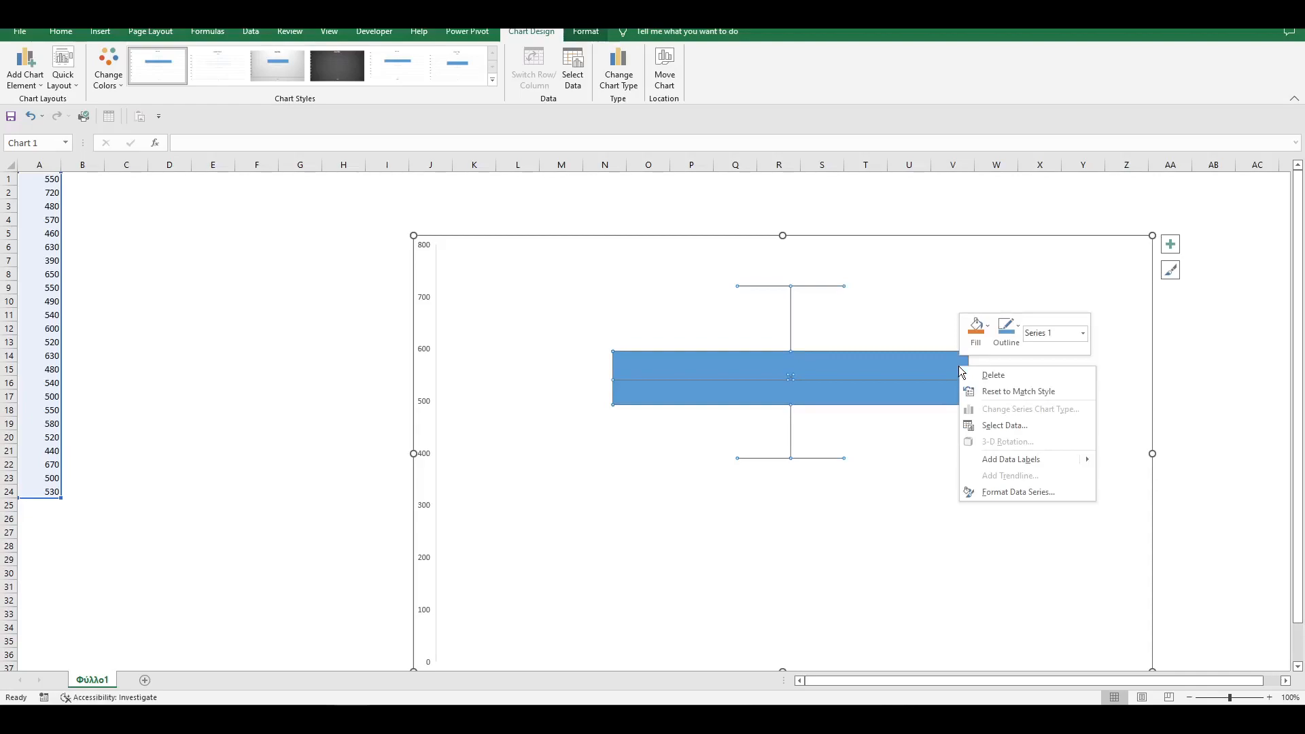
pyautogui.moveTo(1093, 460)
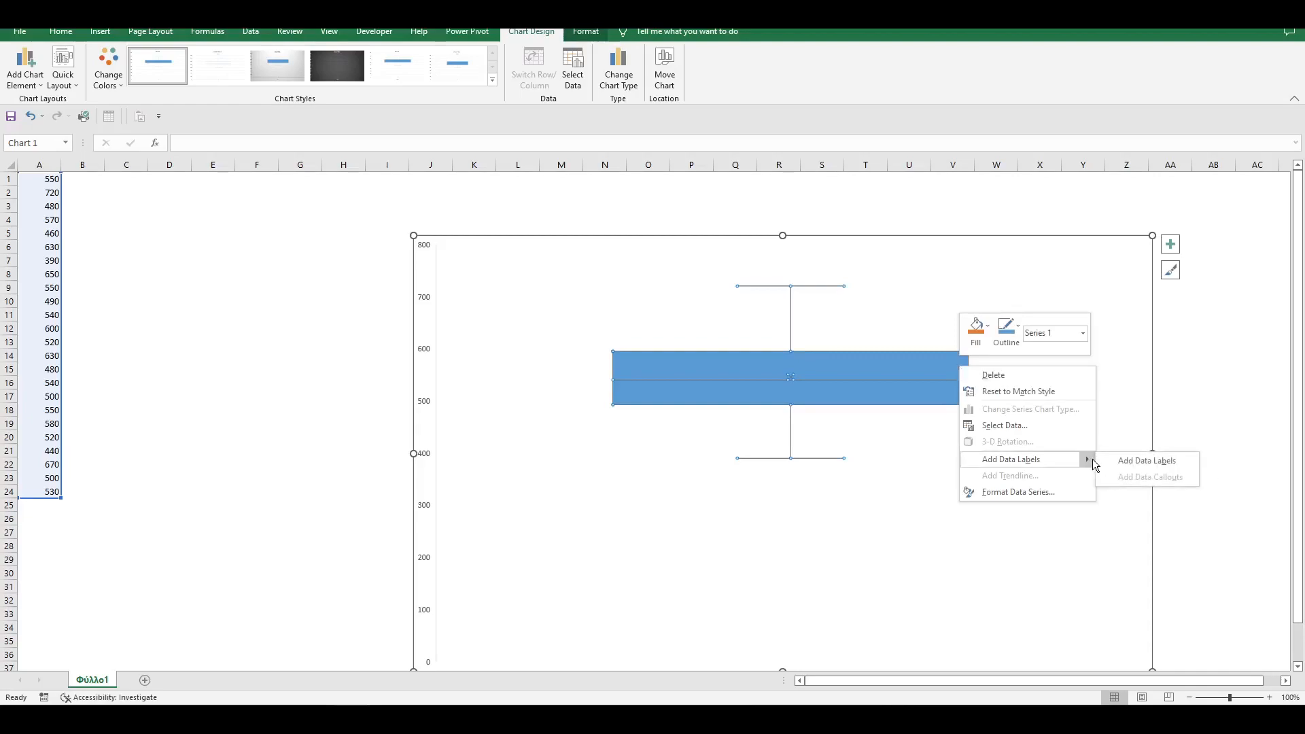
pyautogui.click(1147, 461)
pyautogui.click(1170, 369)
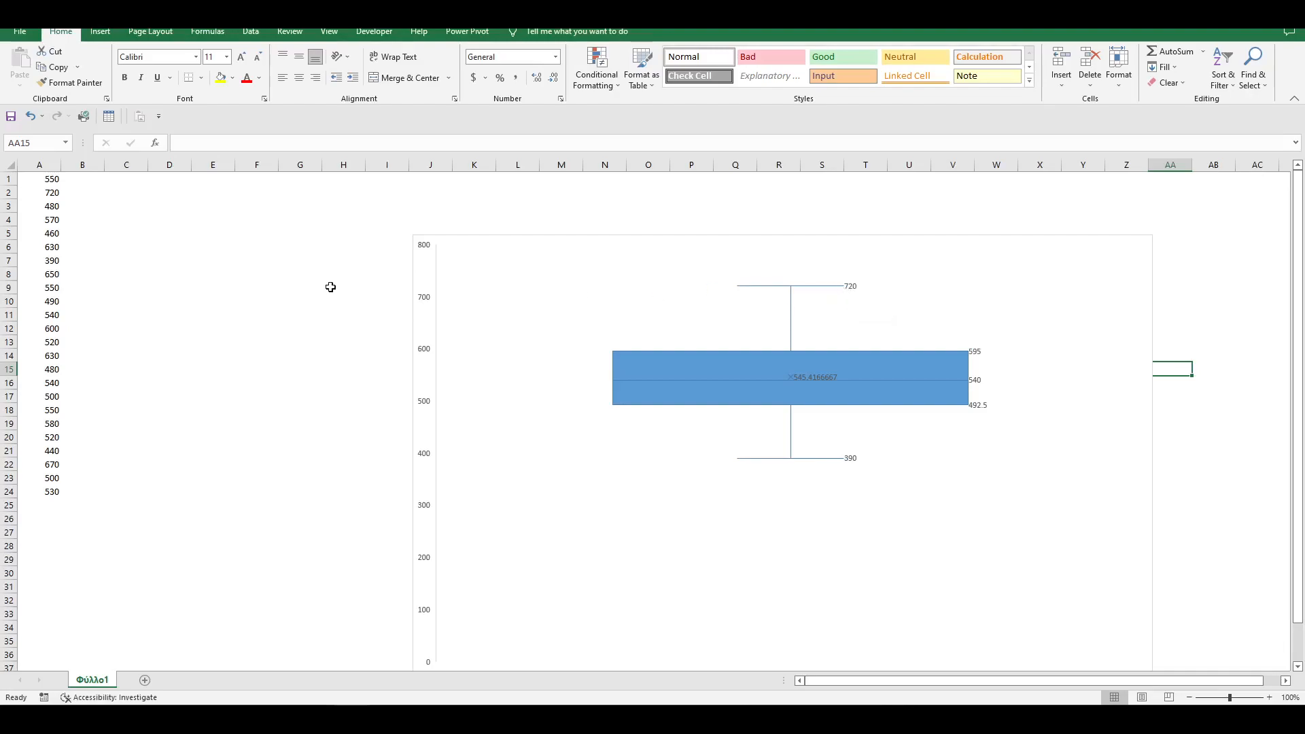
# - Enter the label "Maximum Value" in cell C5
pyautogui.click(95, 234)
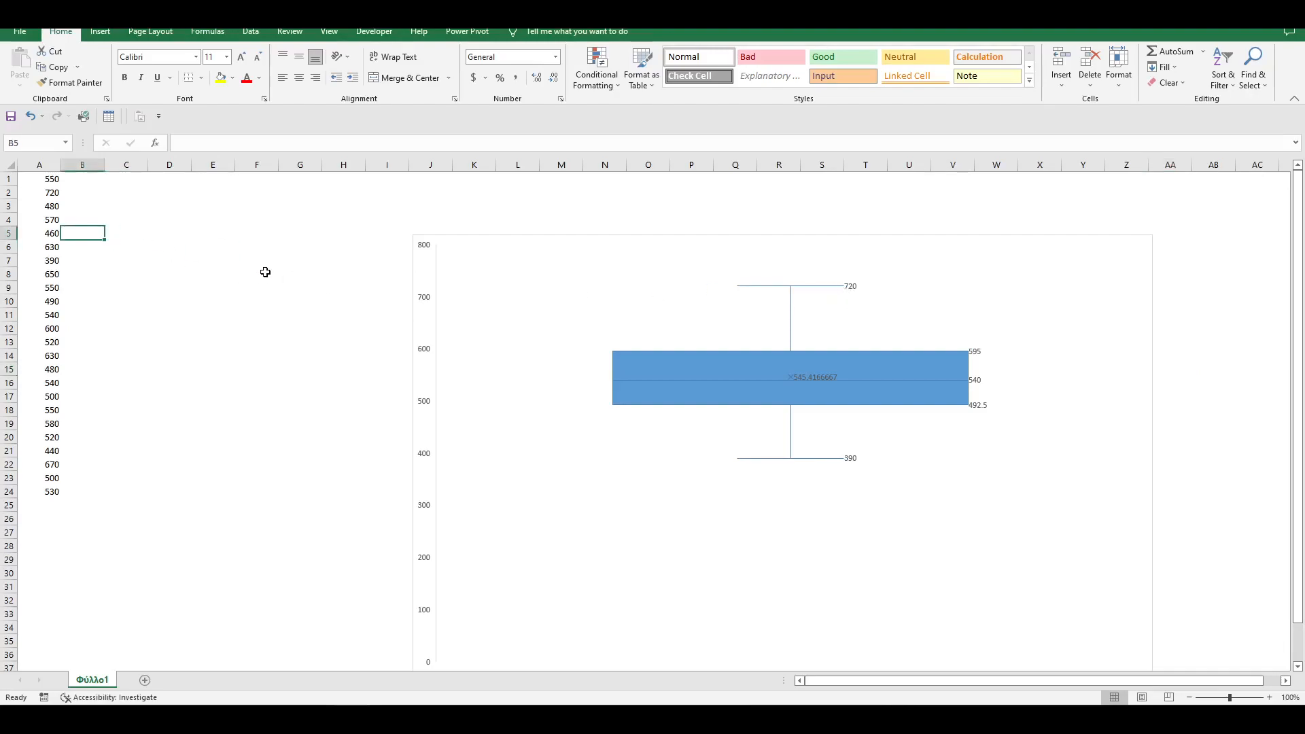
pyautogui.press('Right')
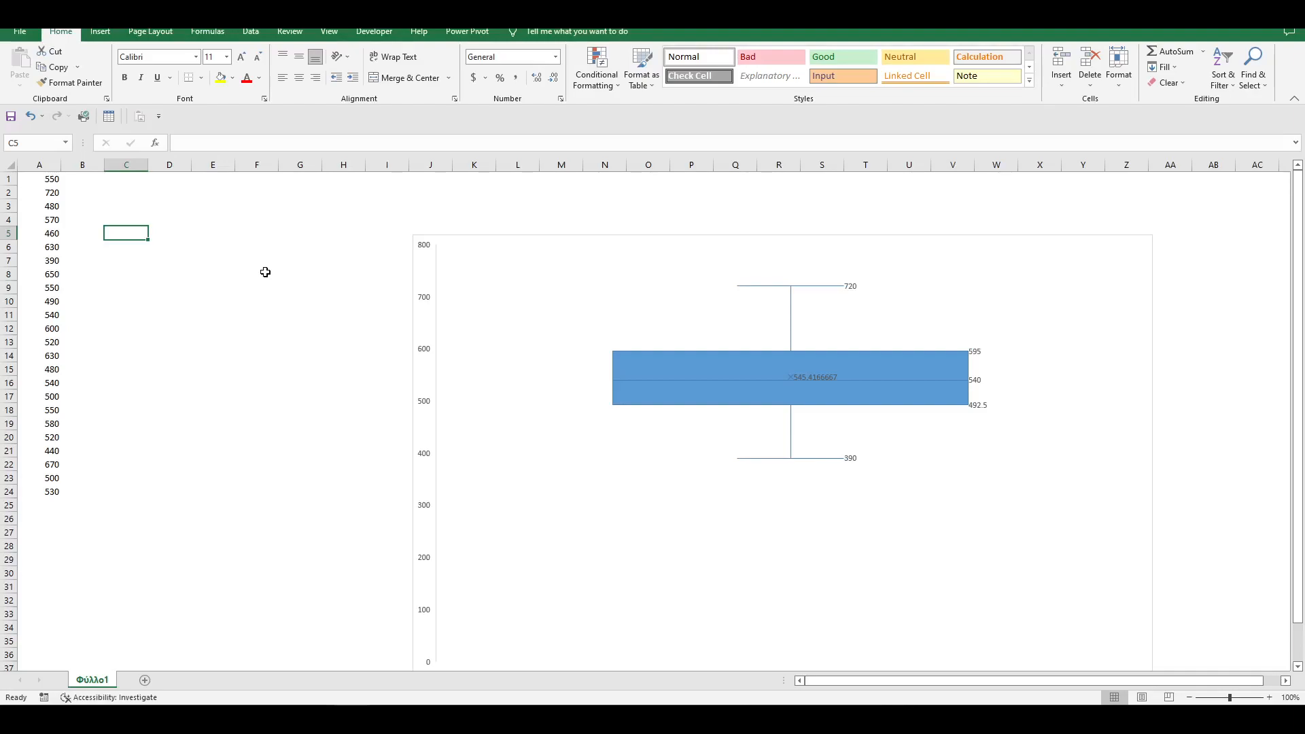
pyautogui.write('Maximum')
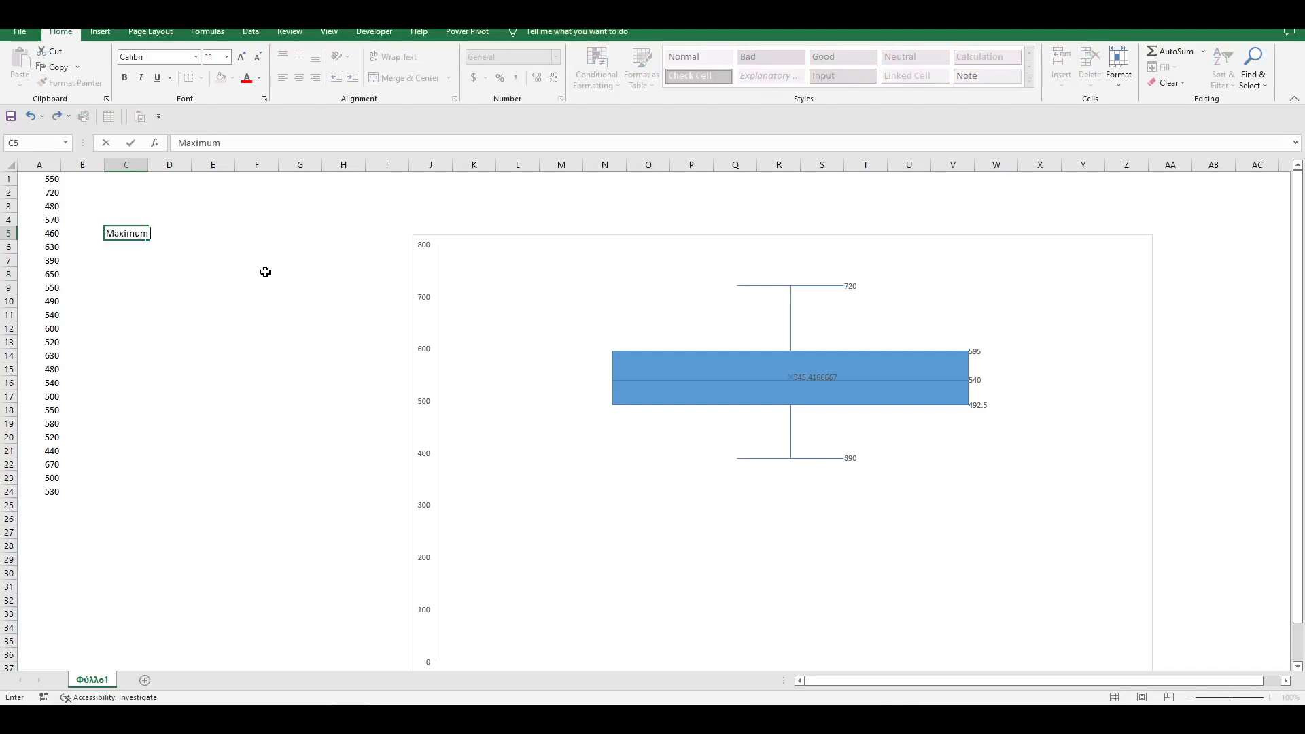
pyautogui.write(' Value')
pyautogui.press('Tab')
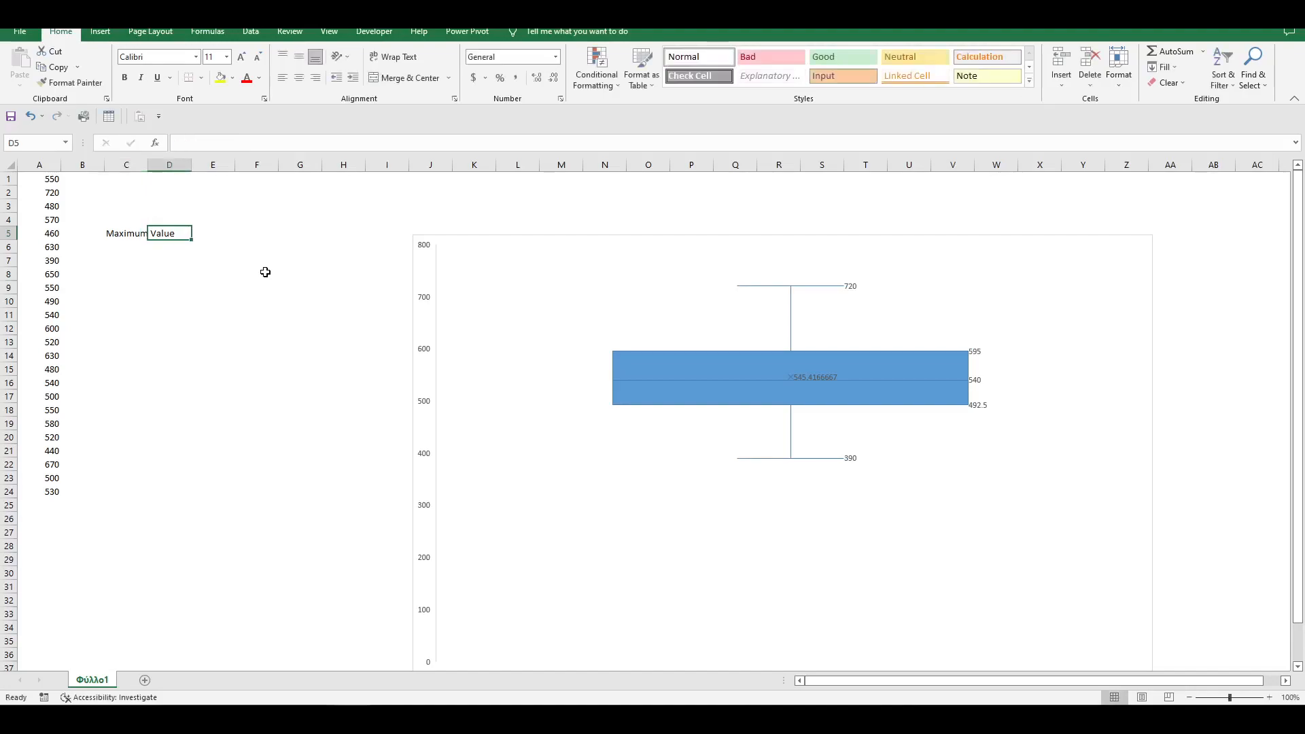
# - Calculate the maximum of the column A data in cell E5 with the MAX function
pyautogui.press('Tab')
pyautogui.write('=m')
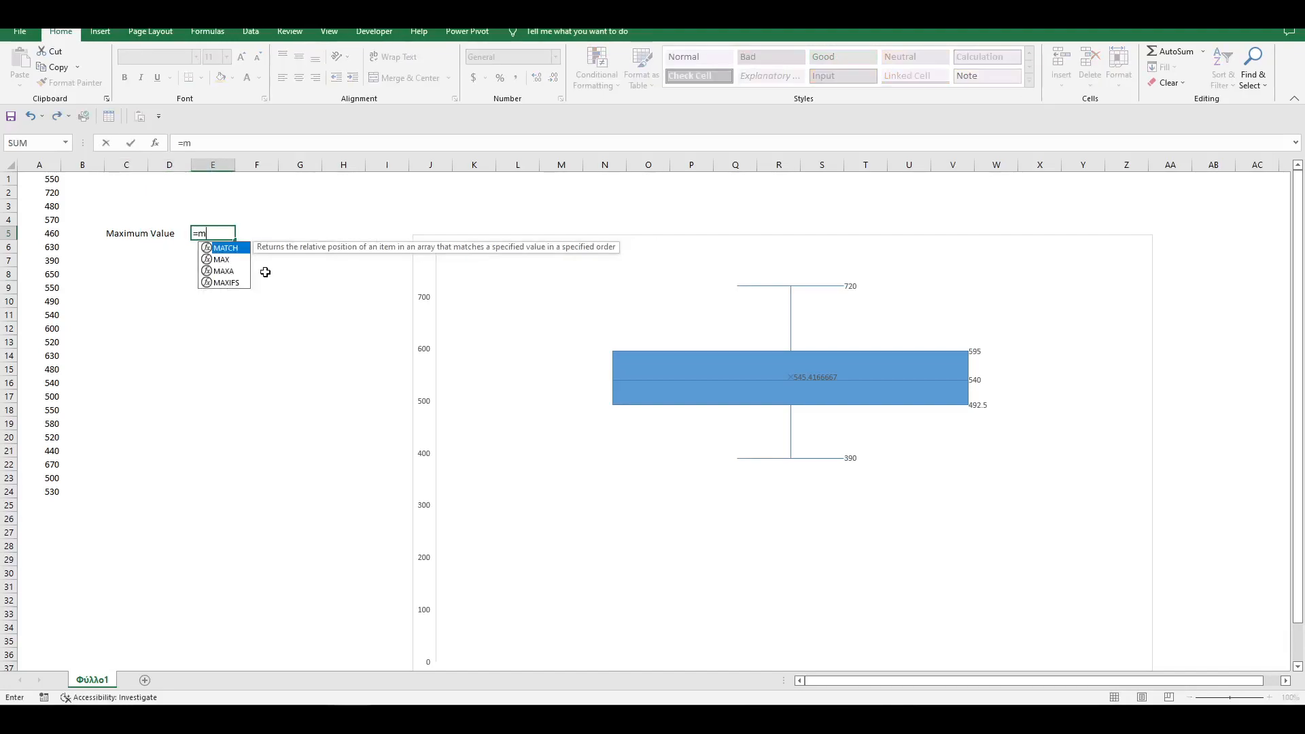
pyautogui.write('ax(')
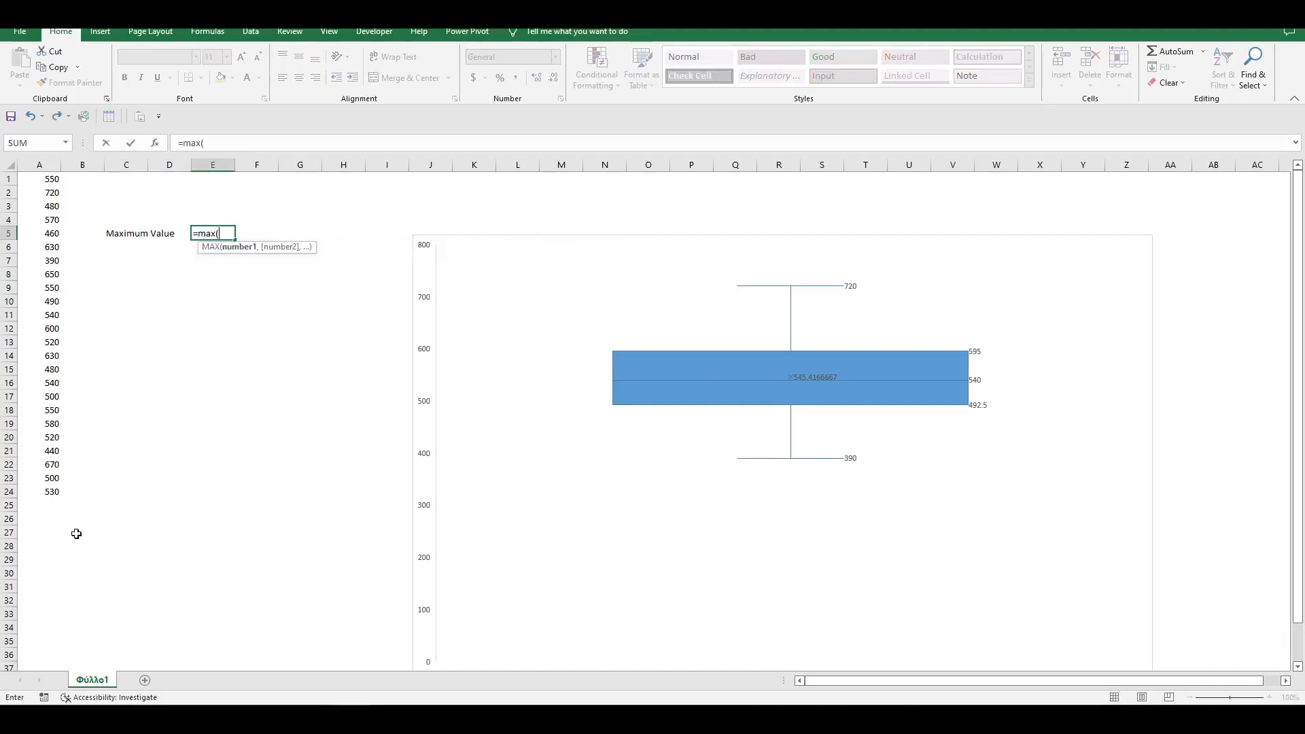
pyautogui.moveTo(51, 182); pyautogui.dragTo(64, 480)
pyautogui.press('Return')
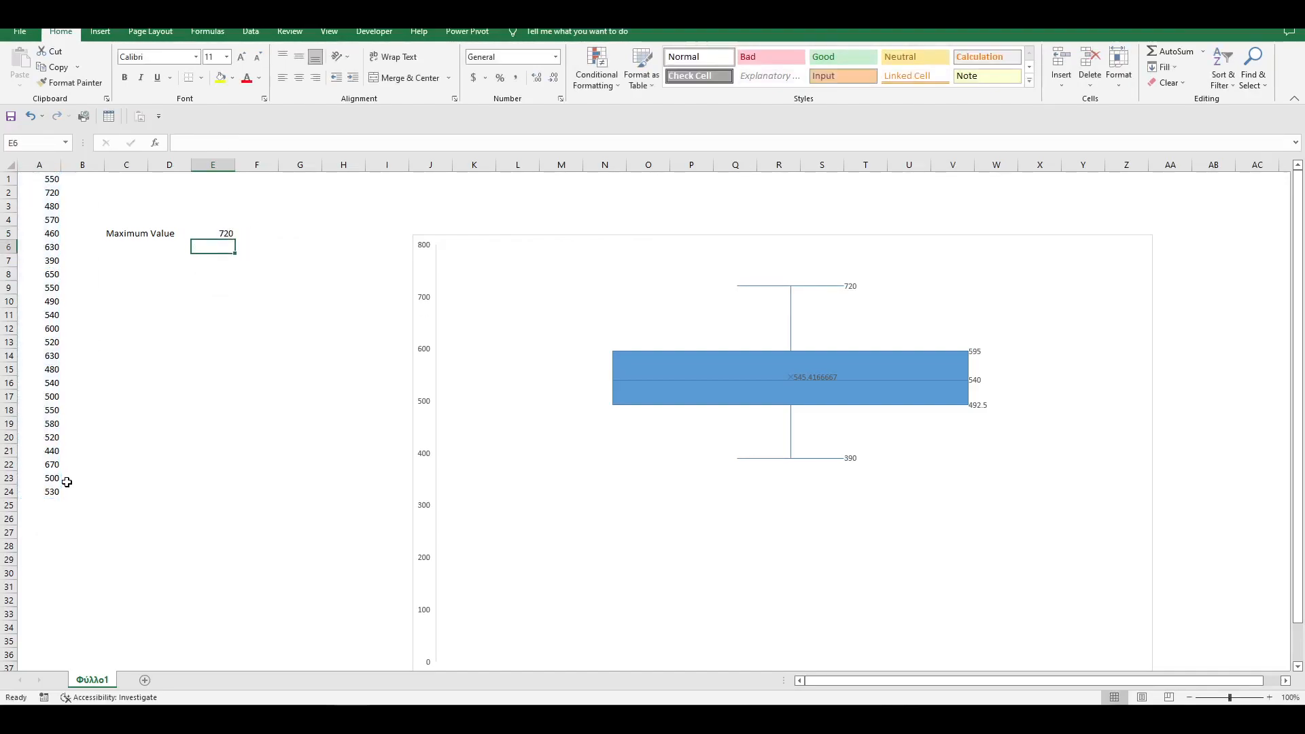
# - Enter the label "Third Quartile" in cell C6
pyautogui.click(138, 247)
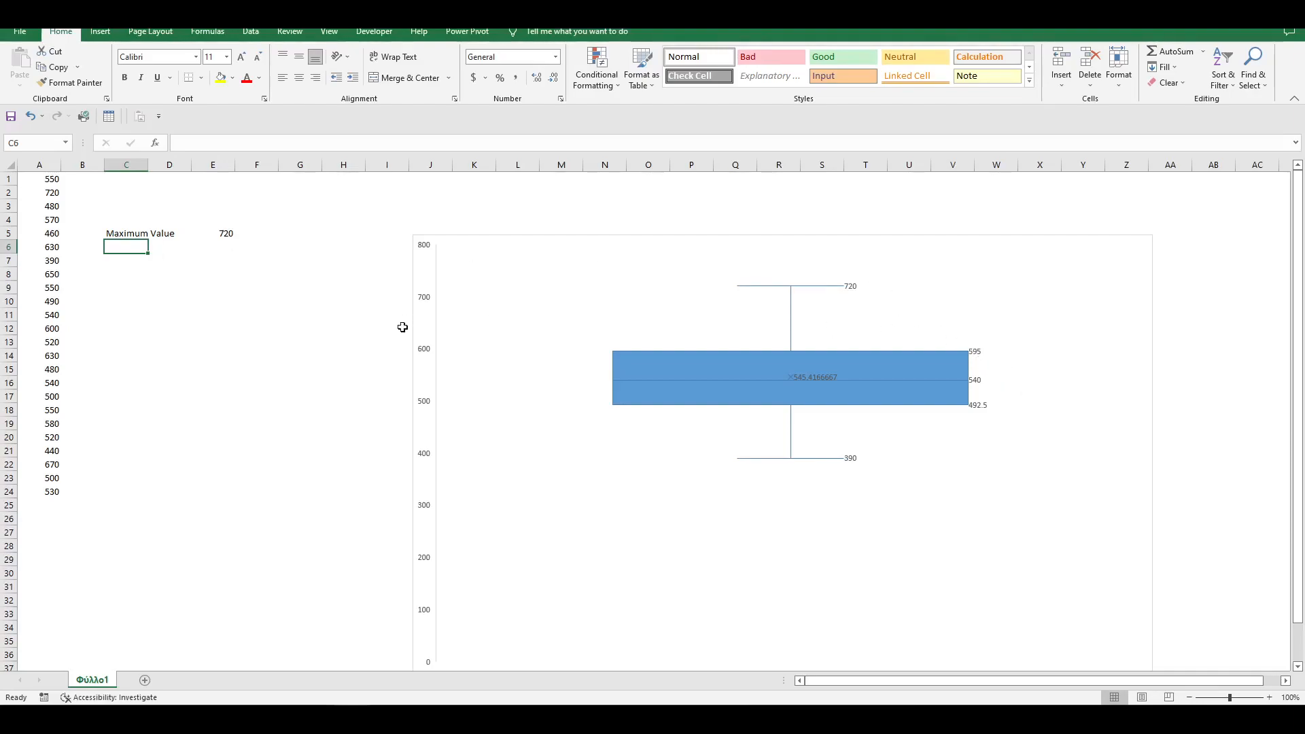
pyautogui.moveTo(979, 350)
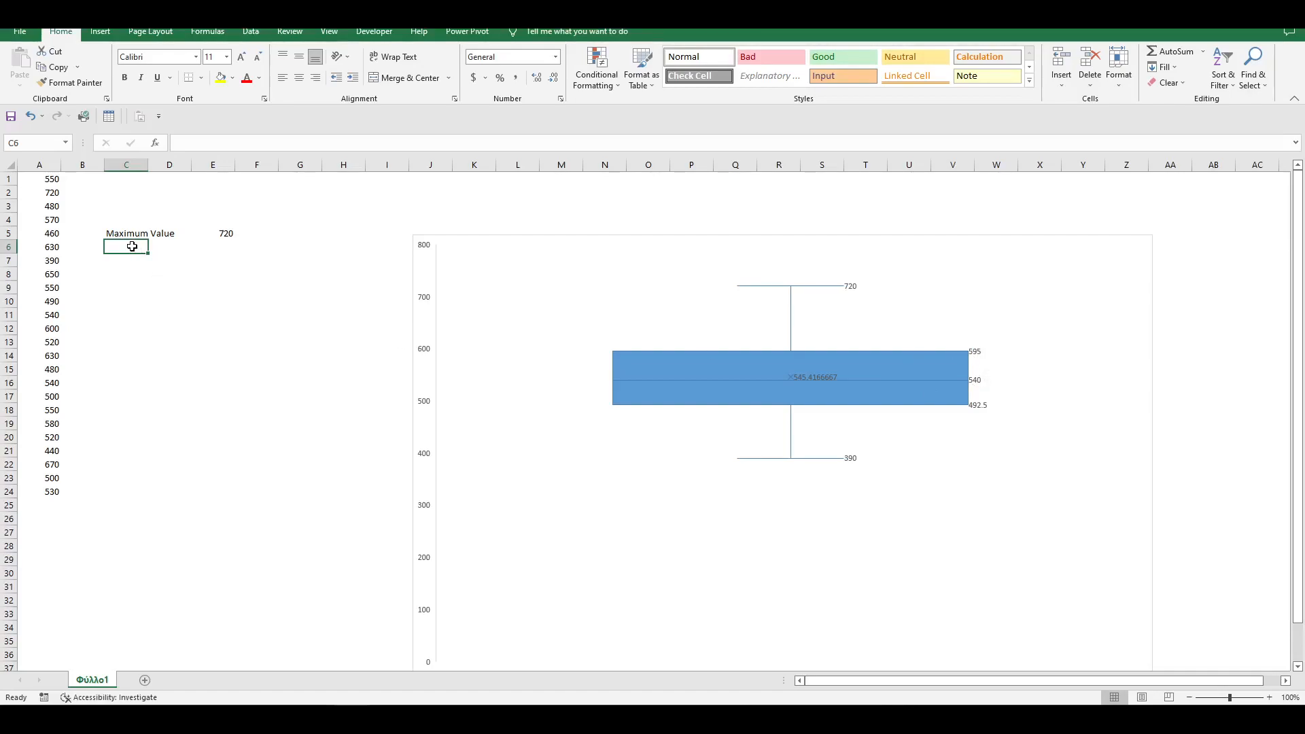
pyautogui.write('Quar')
pyautogui.press('BackSpace')
pyautogui.press('BackSpace')
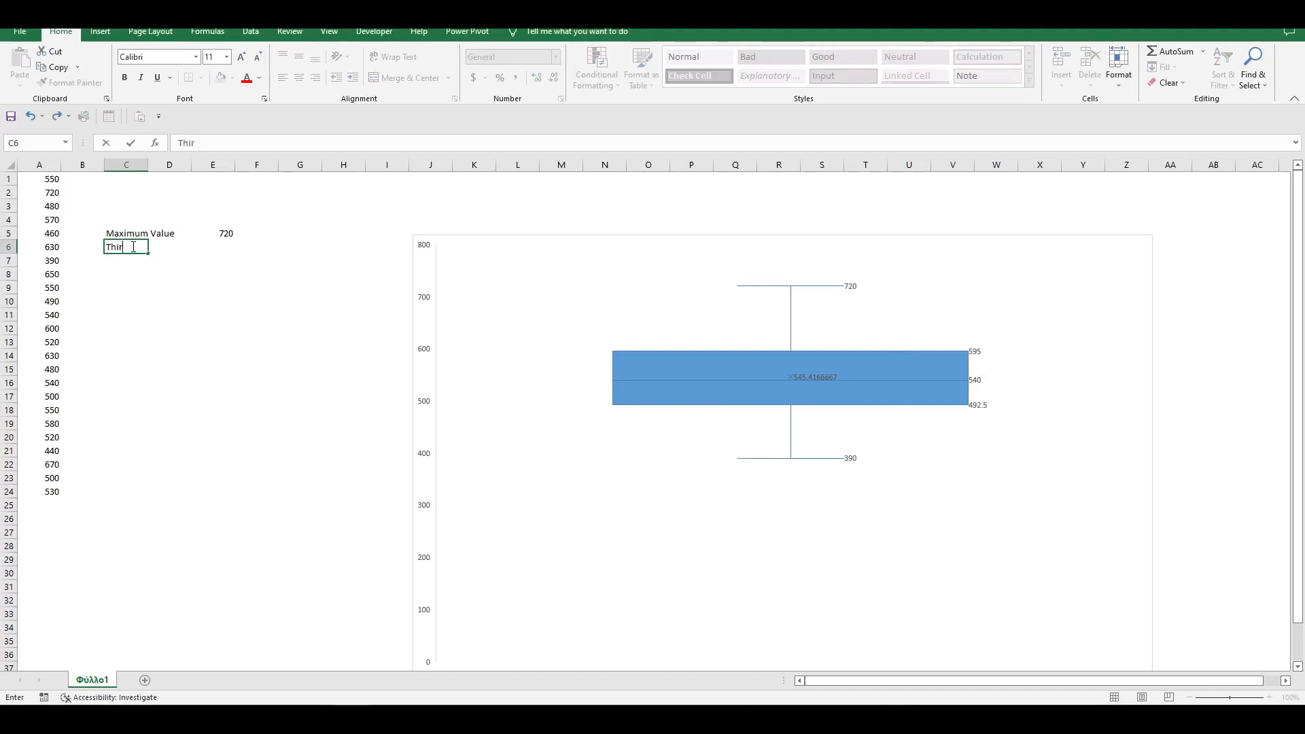
pyautogui.write('artile')
# - Calculate the third quartile in cell E6 with QUARTILE.EXC over A1:A24, using 3 as the quartile argument
pyautogui.press('Tab')
pyautogui.press('Tab')
pyautogui.write('=')
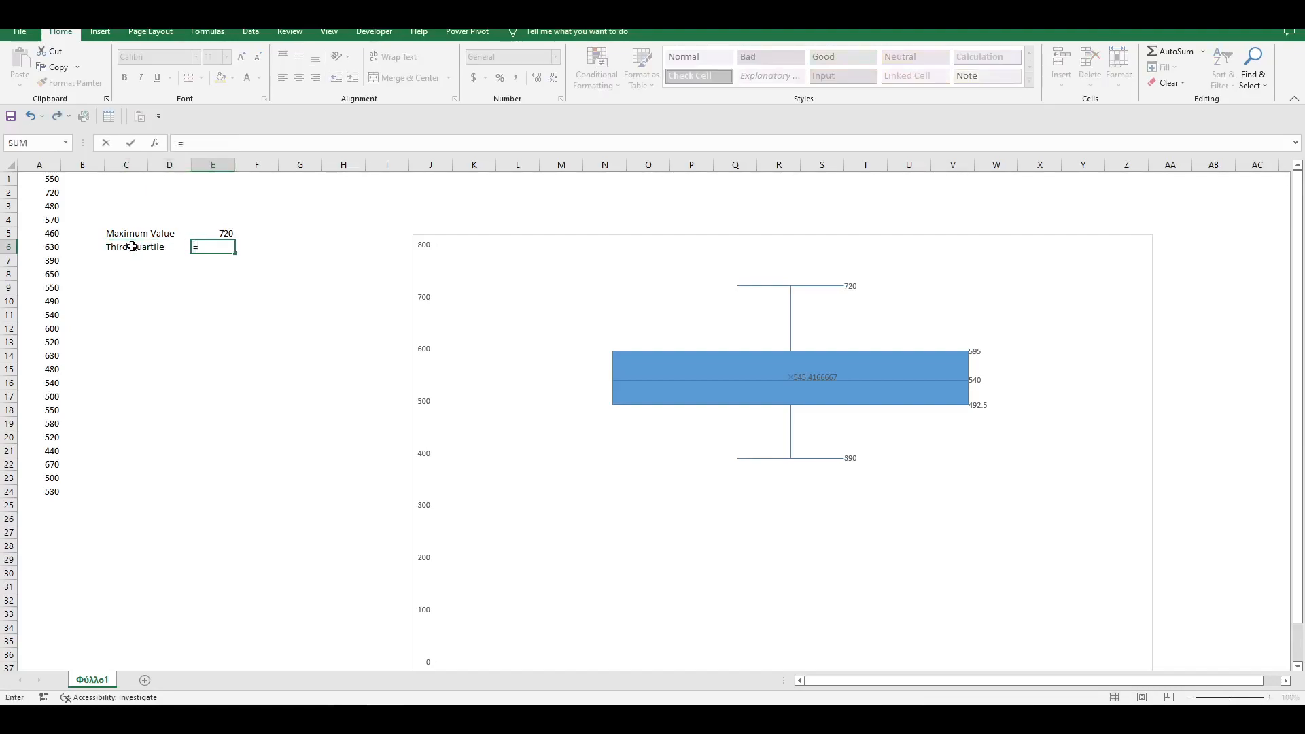
pyautogui.write('quartile.exc(')
pyautogui.moveTo(52, 178); pyautogui.dragTo(56, 490)
pyautogui.click(284, 145)
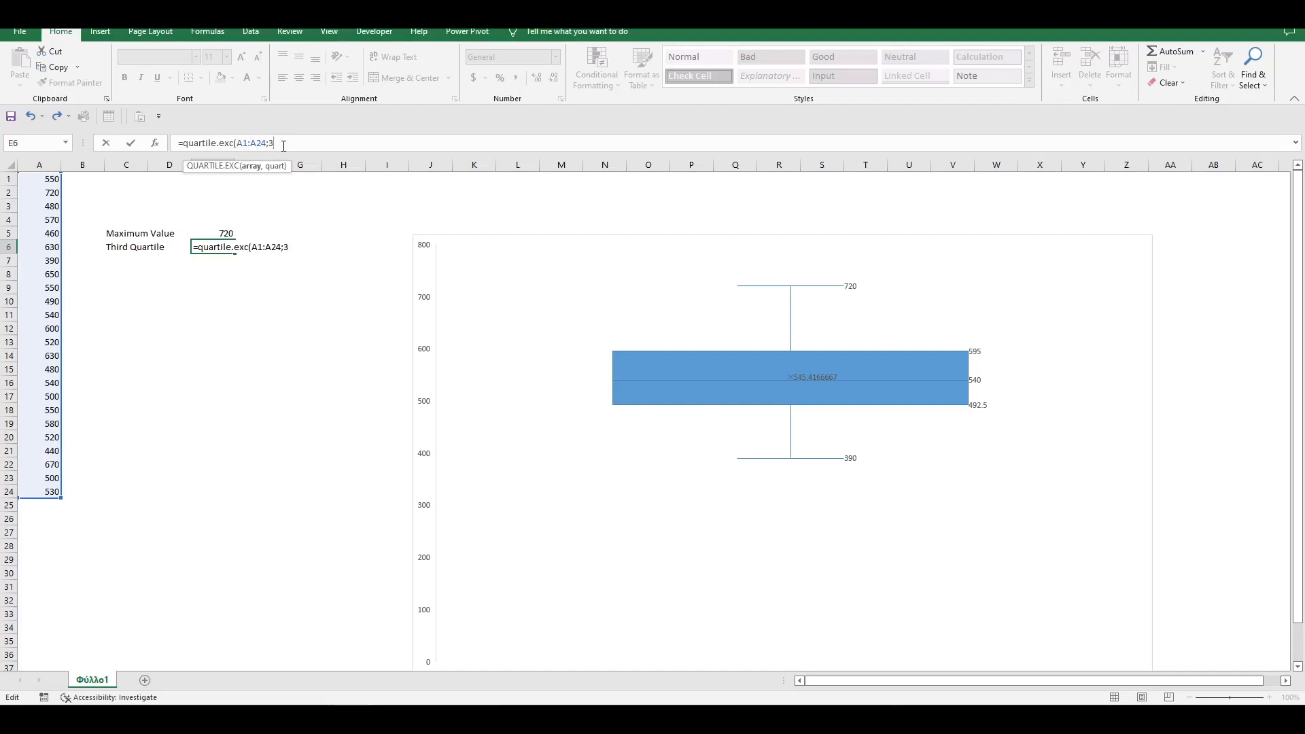
pyautogui.press('BackSpace')
pyautogui.press('BackSpace')
pyautogui.write(',3)')
pyautogui.press('Return')
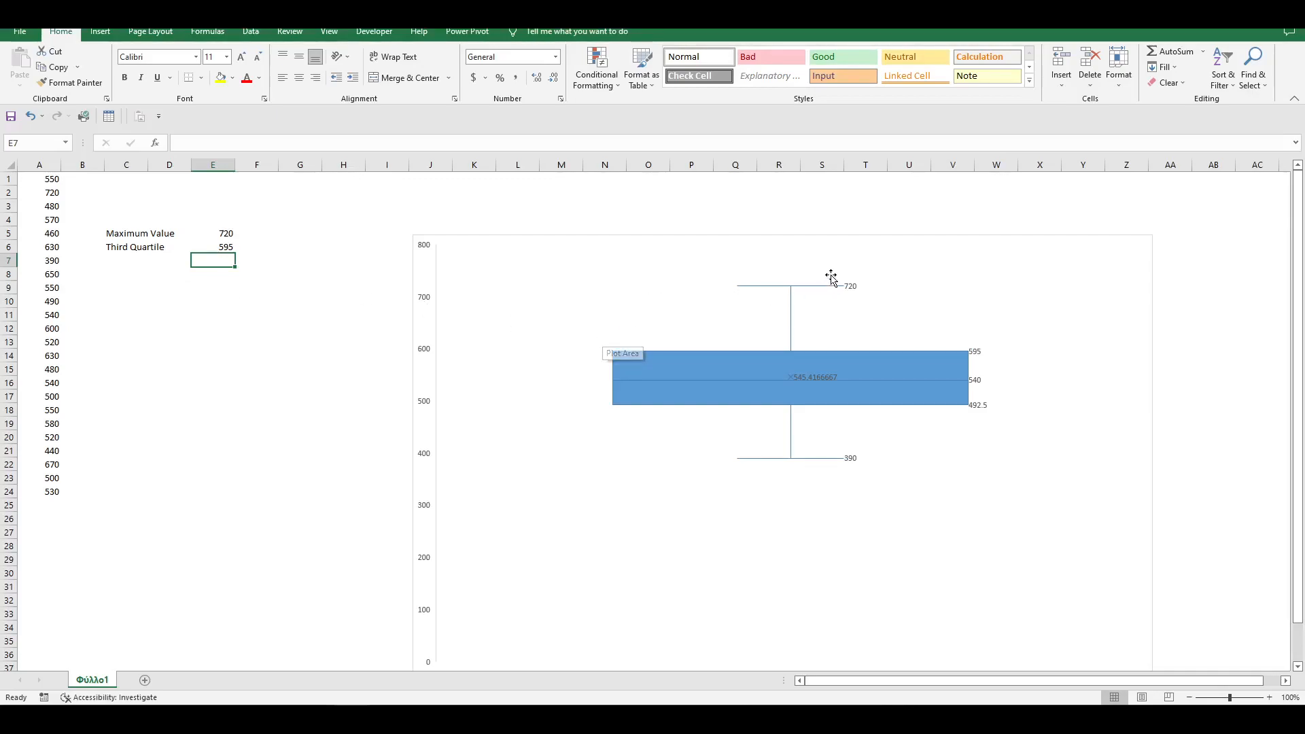
# - Label cell C7 "Median" and calculate the median of A1:A24 in E7 with the MEDIAN function
pyautogui.click(147, 261)
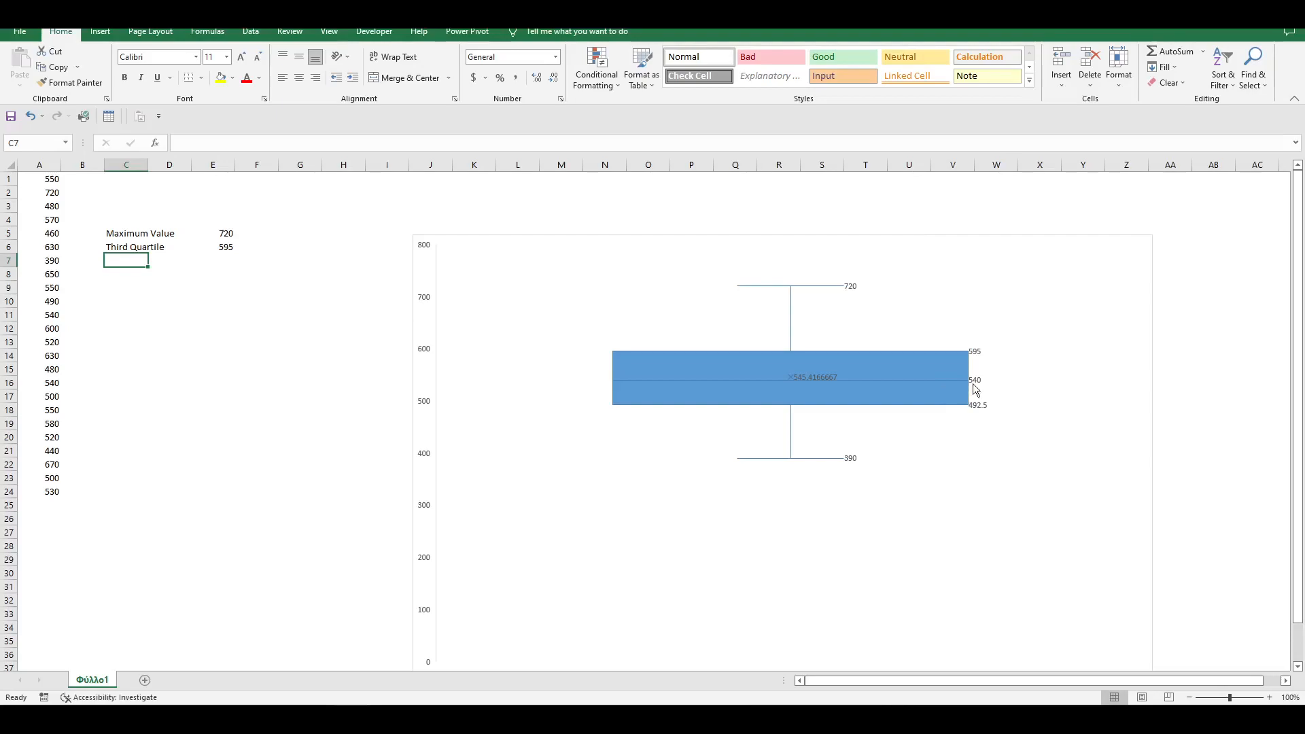
pyautogui.moveTo(981, 386)
pyautogui.write('Median')
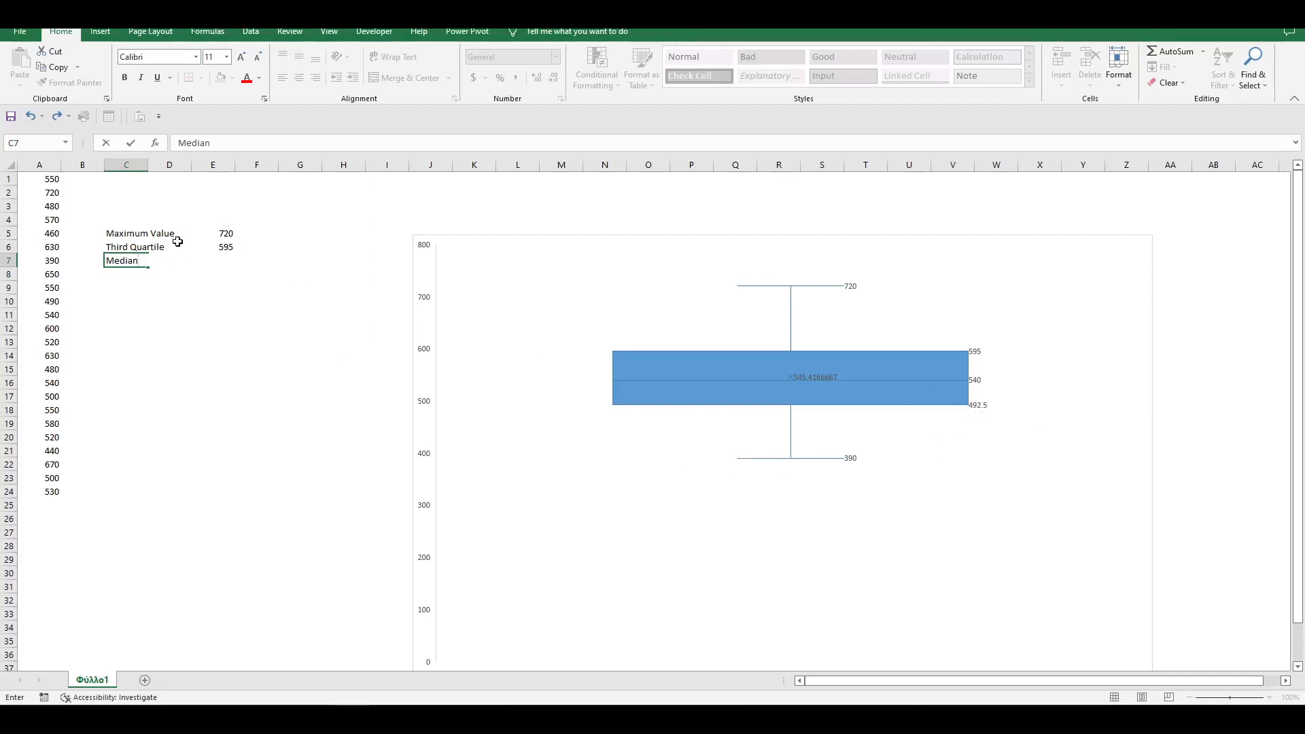
pyautogui.press('Right')
pyautogui.press('Right')
pyautogui.write('=')
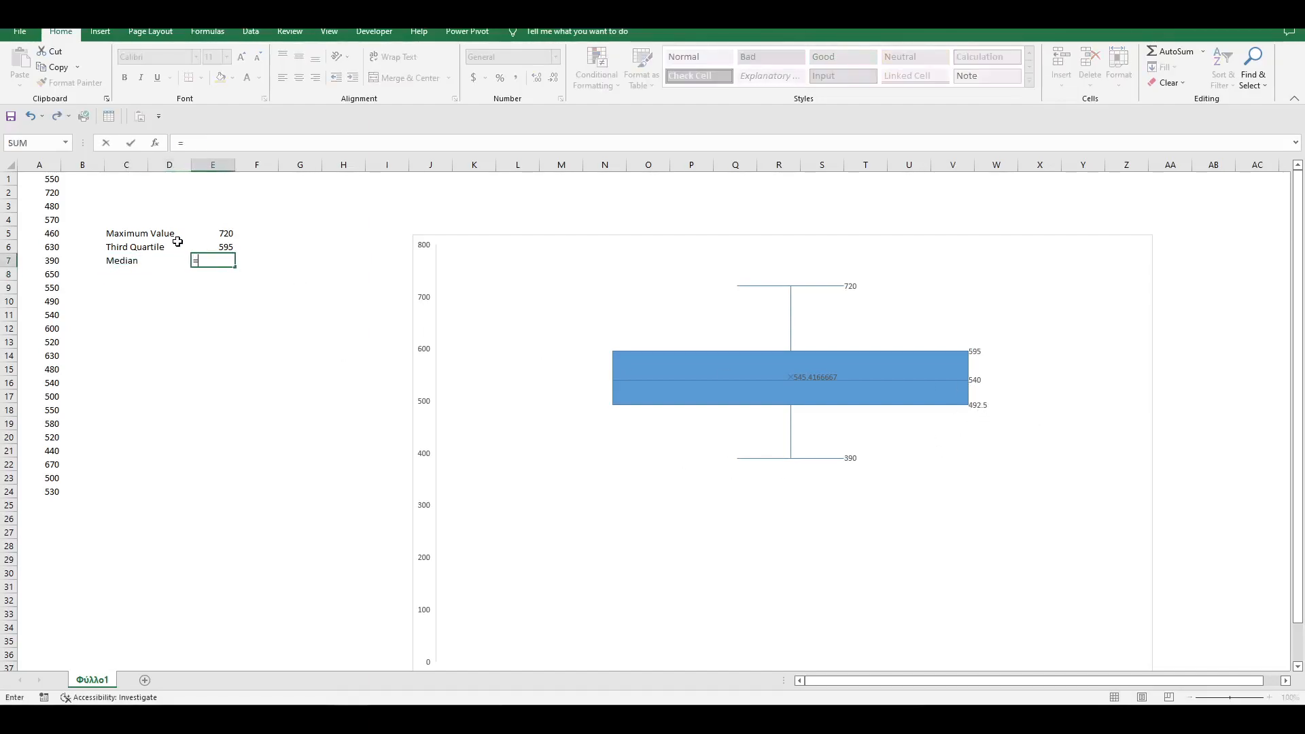
pyautogui.write('median(')
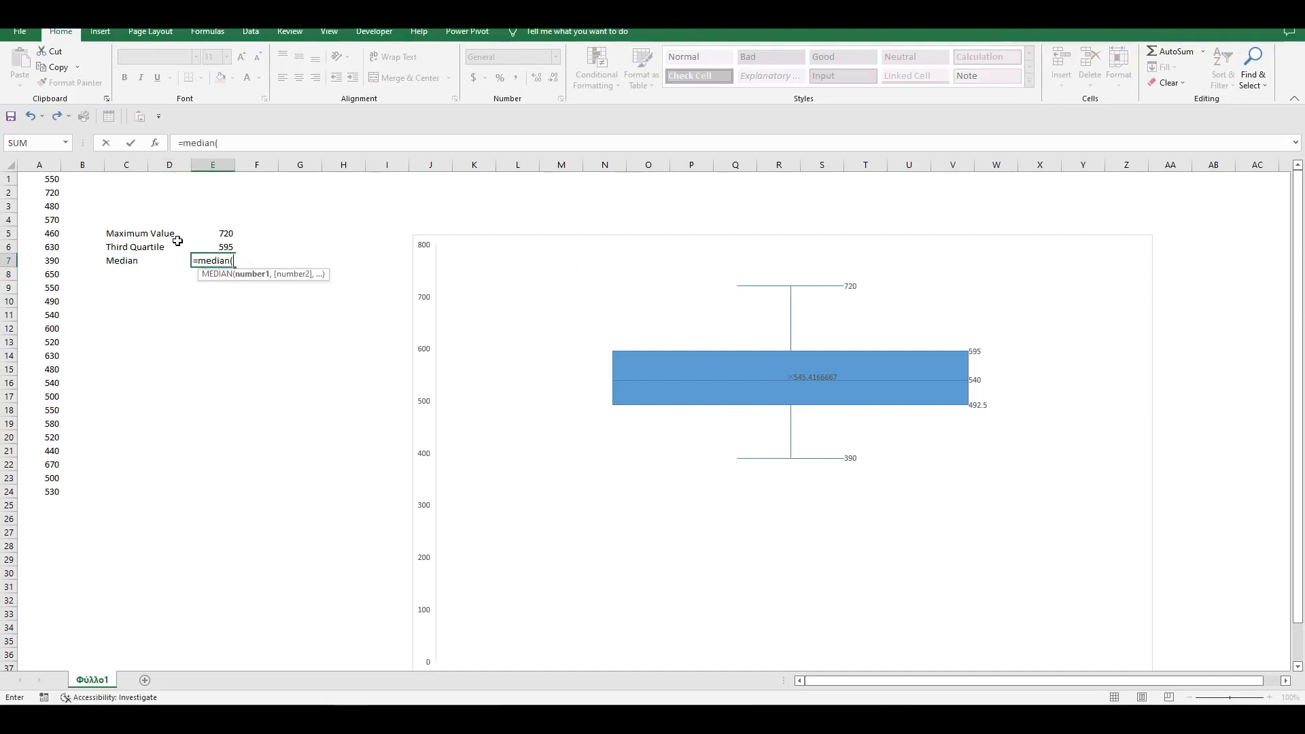
pyautogui.moveTo(49, 179); pyautogui.dragTo(53, 493)
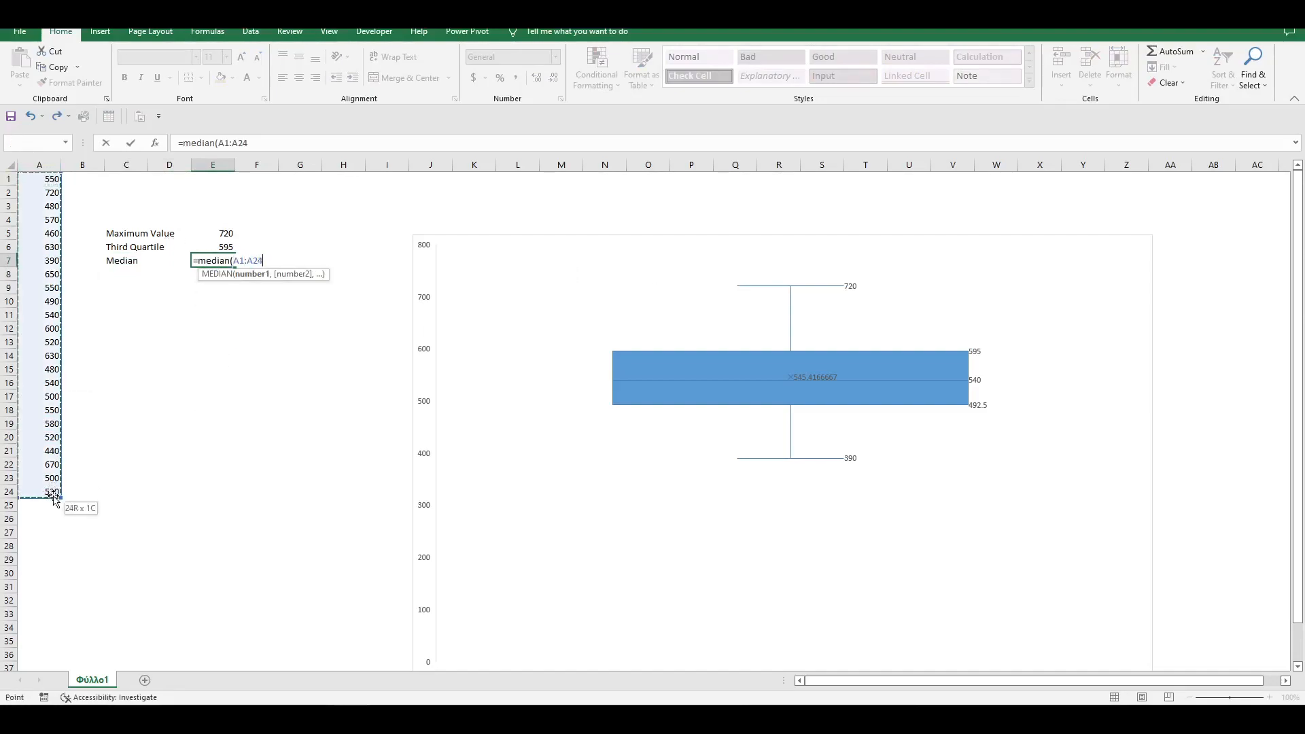
pyautogui.write(')')
pyautogui.press('Return')
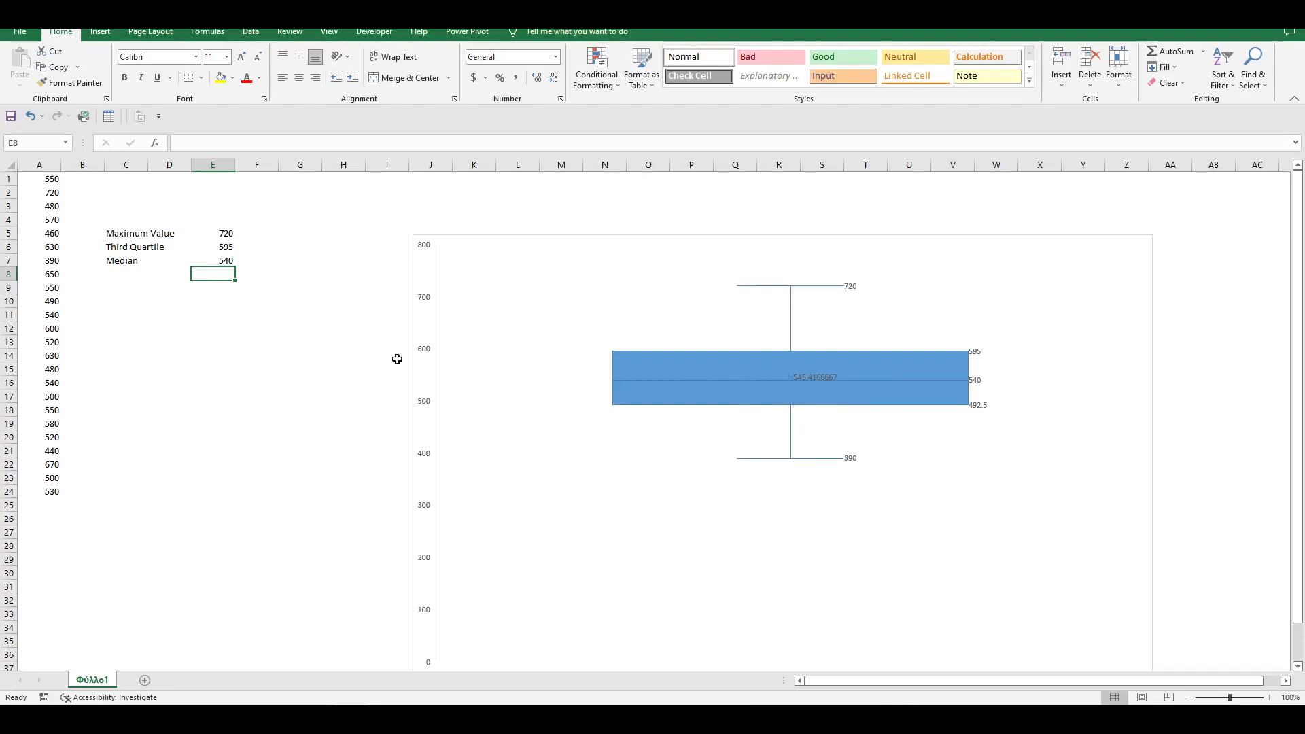
# - Label cell C8 "Mean" and calculate the mean of A1:A24 in E8 with the AVERAGE function
pyautogui.click(137, 272)
pyautogui.write('Mean')
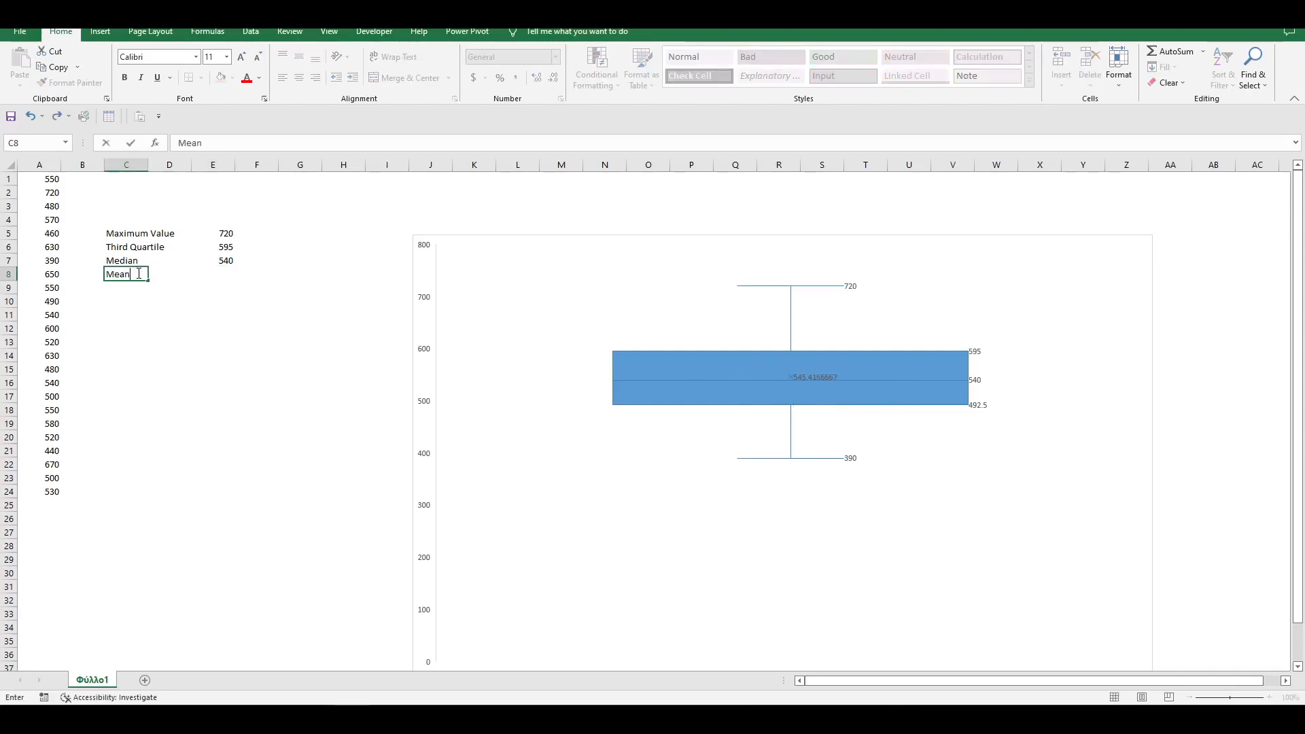
pyautogui.press('Right')
pyautogui.press('Right')
pyautogui.press('Right')
pyautogui.press('Left')
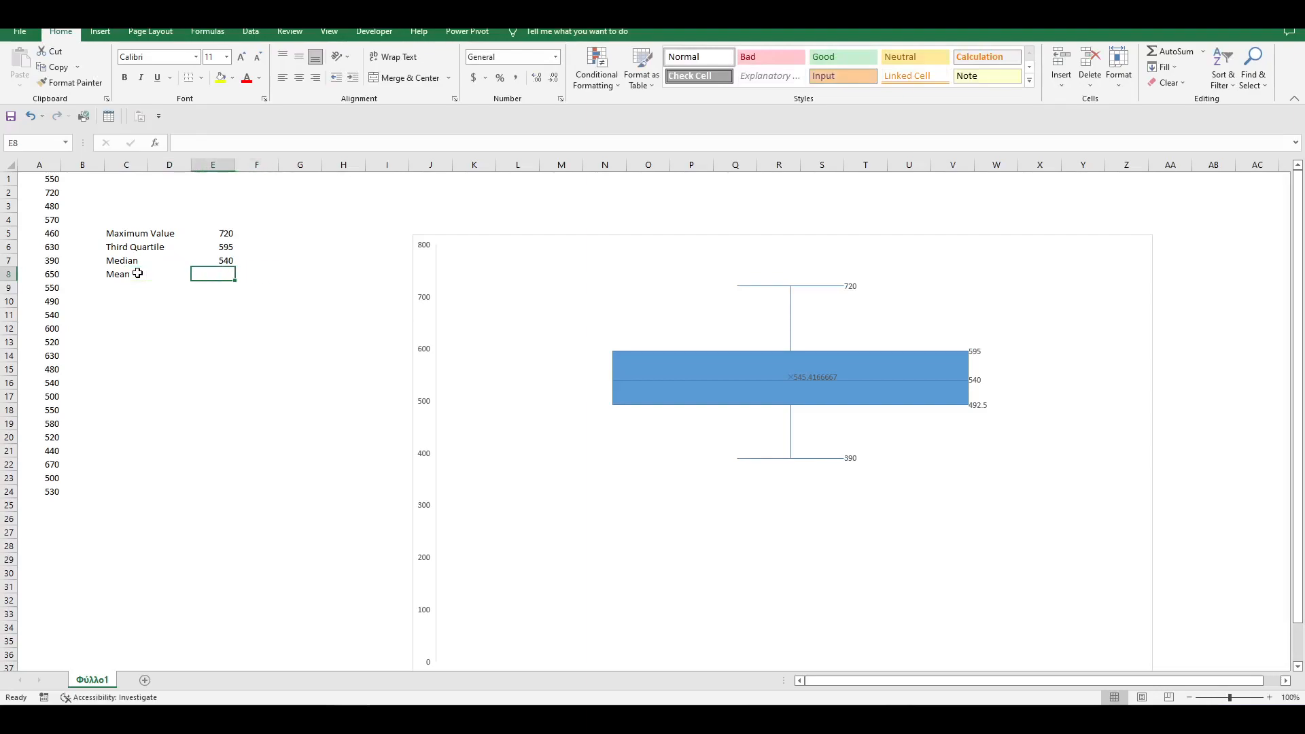
pyautogui.write('=average')
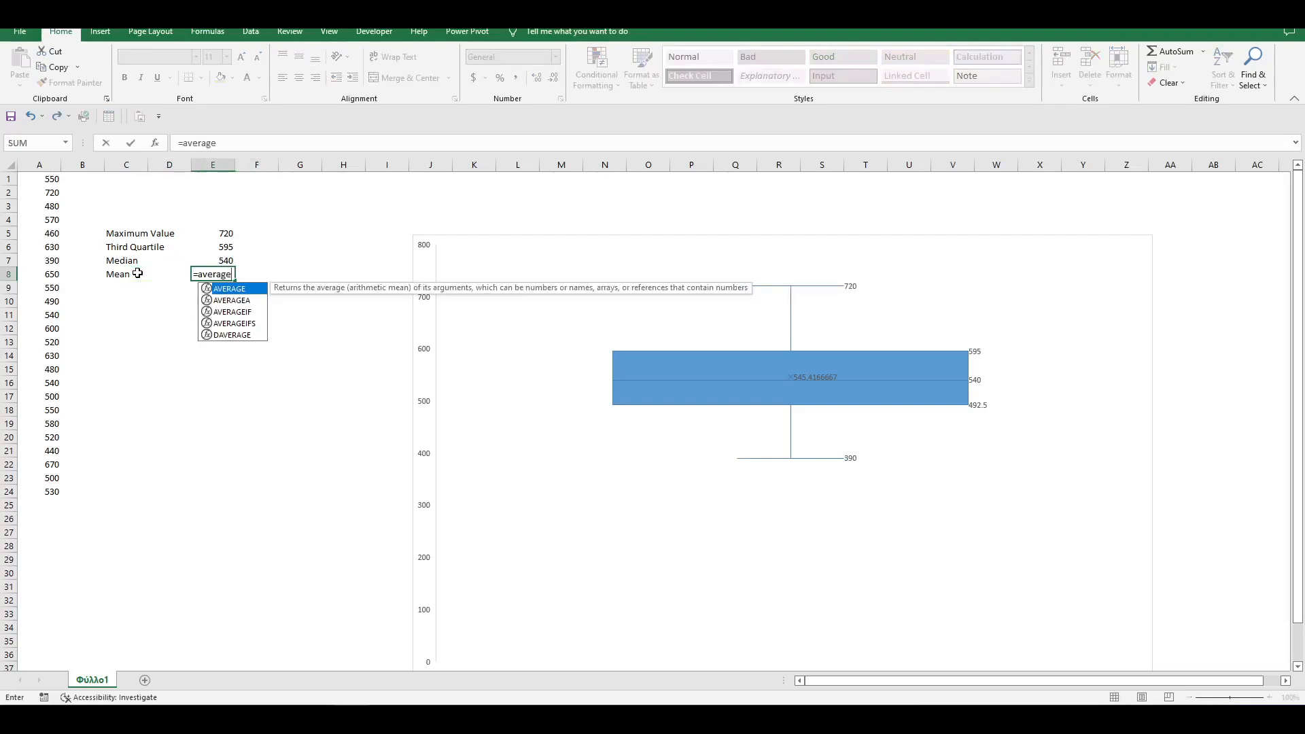
pyautogui.write('(')
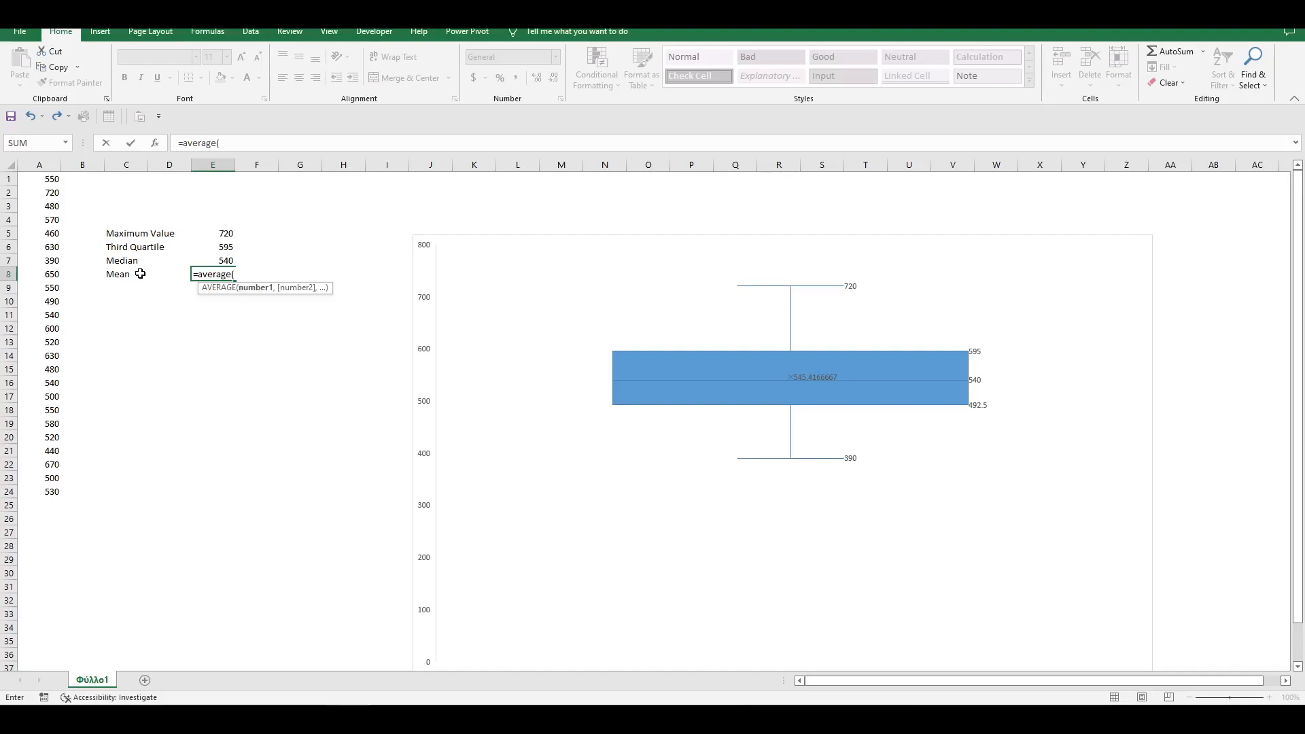
pyautogui.moveTo(53, 179); pyautogui.dragTo(53, 496)
pyautogui.press('Return')
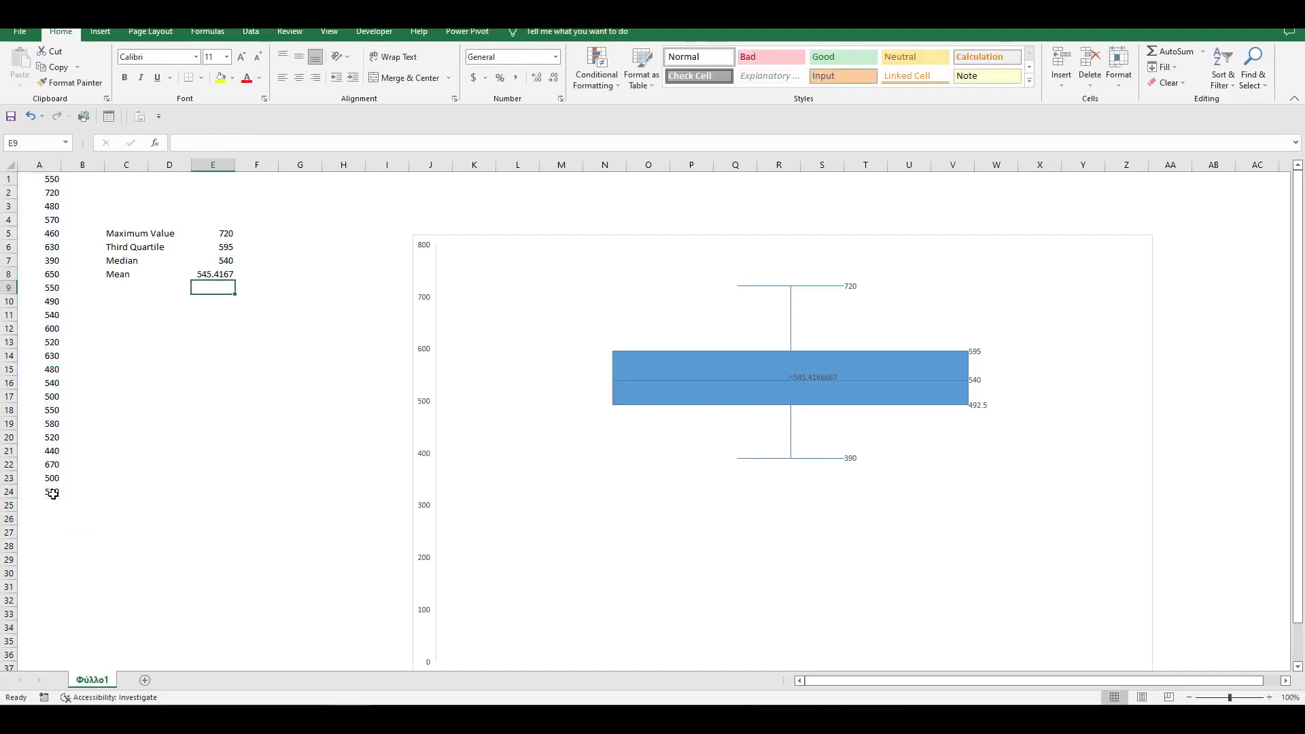
# - Enter the label "First Quartile" in cell C9
pyautogui.press('Left')
pyautogui.press('Left')
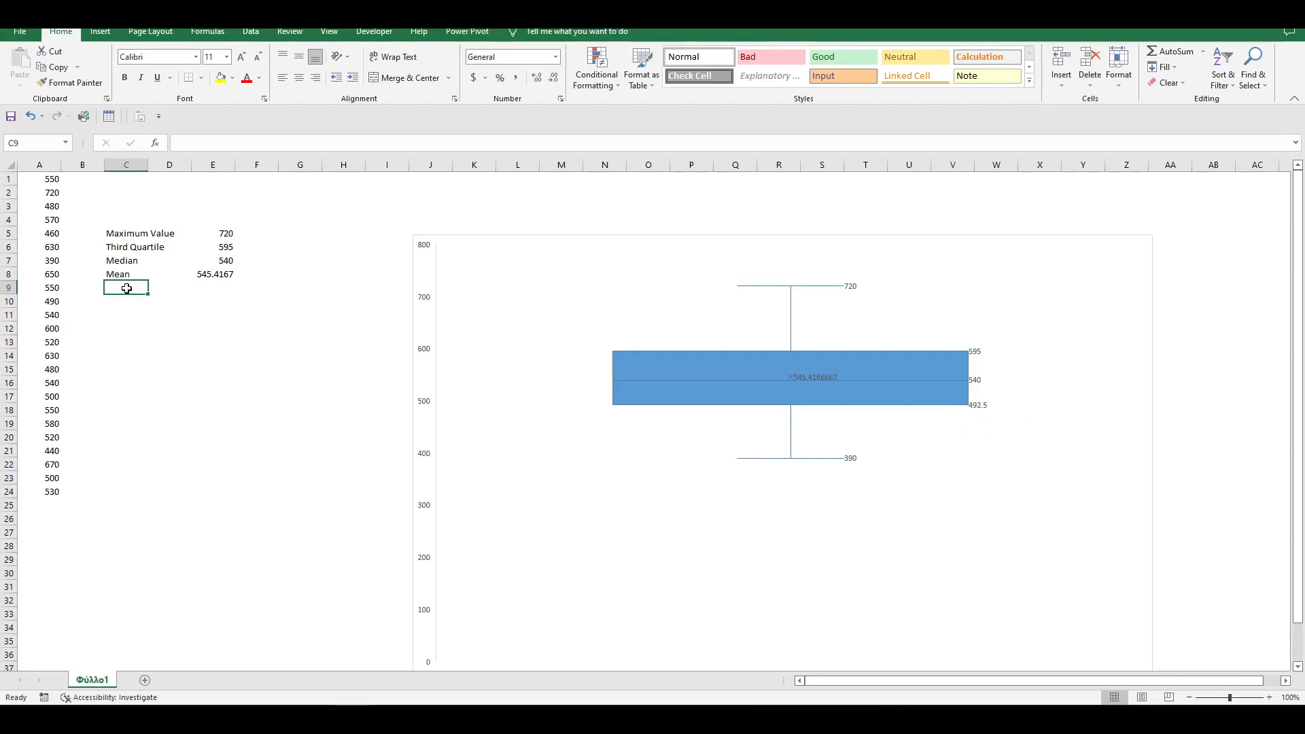
pyautogui.write('Fi')
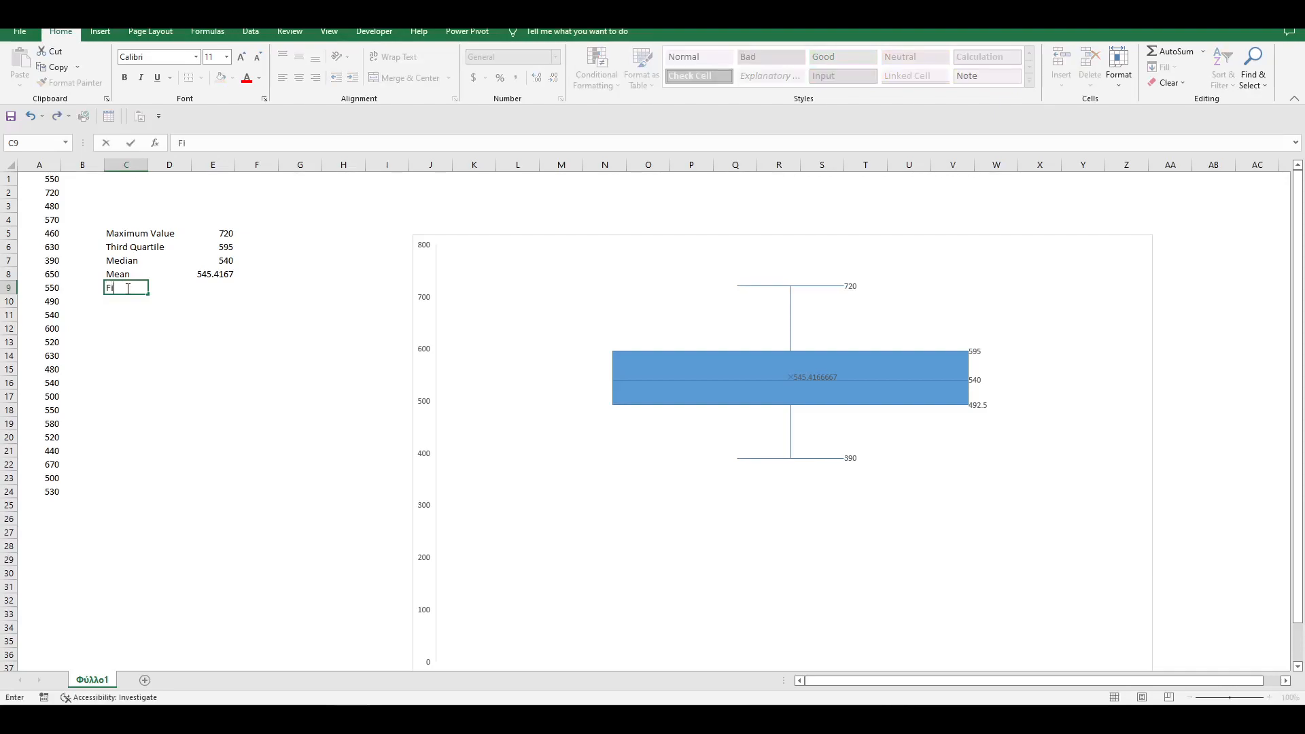
pyautogui.write('rst Qua')
pyautogui.press('Return')
# - Calculate the first quartile in cell E9 with QUARTILE.EXC over A1:A24, using 1 as the quartile argument
pyautogui.press('Up')
pyautogui.press('Right')
pyautogui.press('Right')
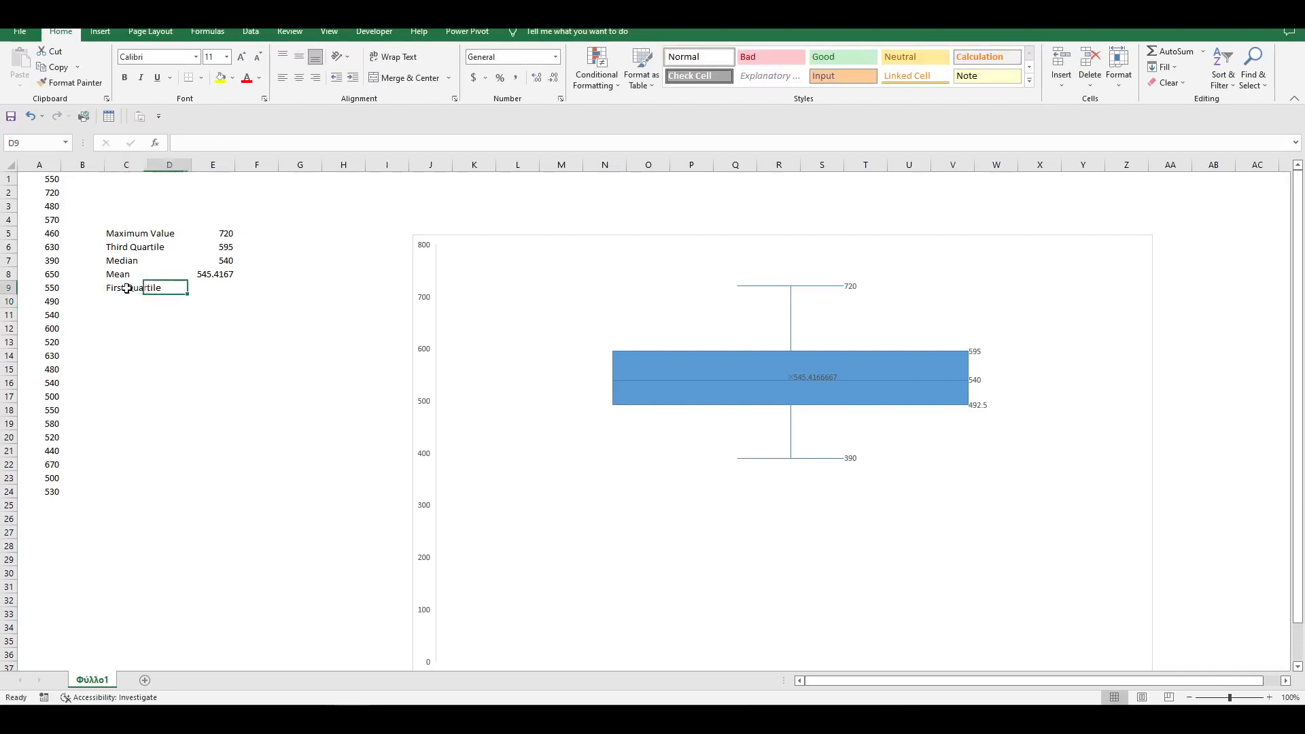
pyautogui.write('=q')
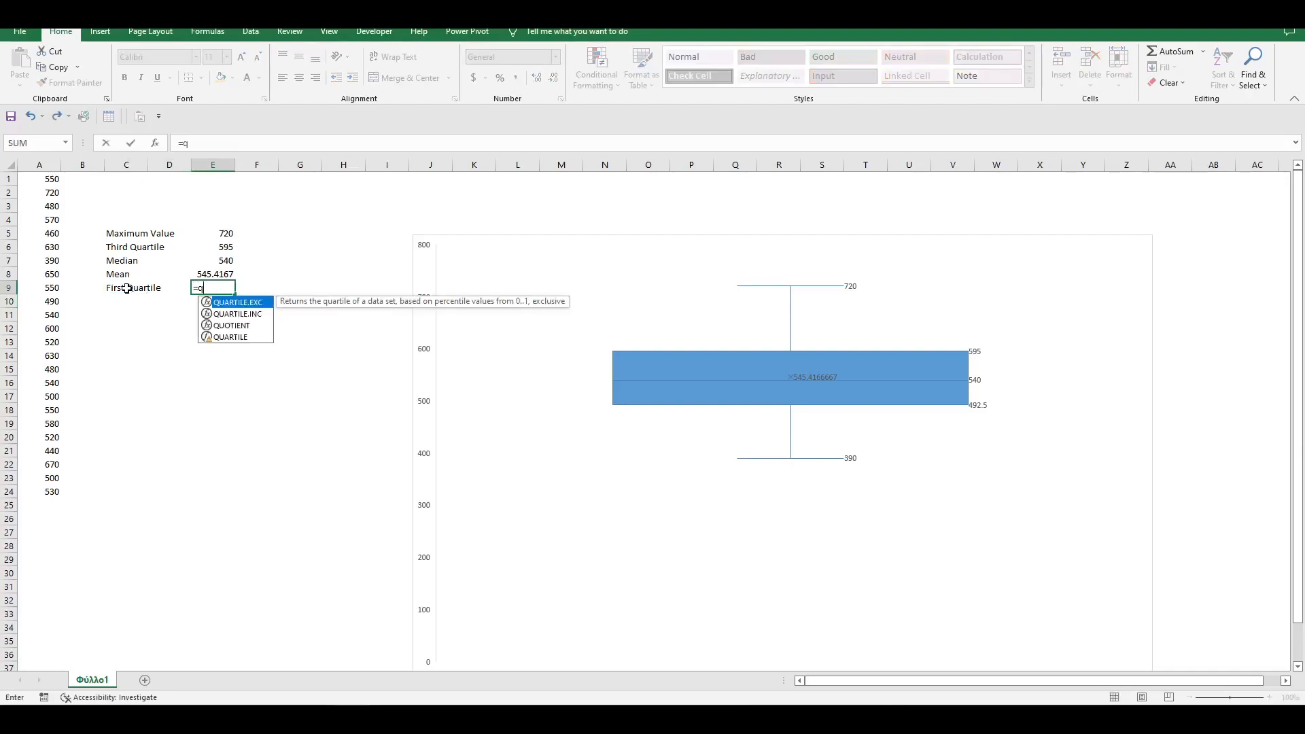
pyautogui.write('uartile.exc')
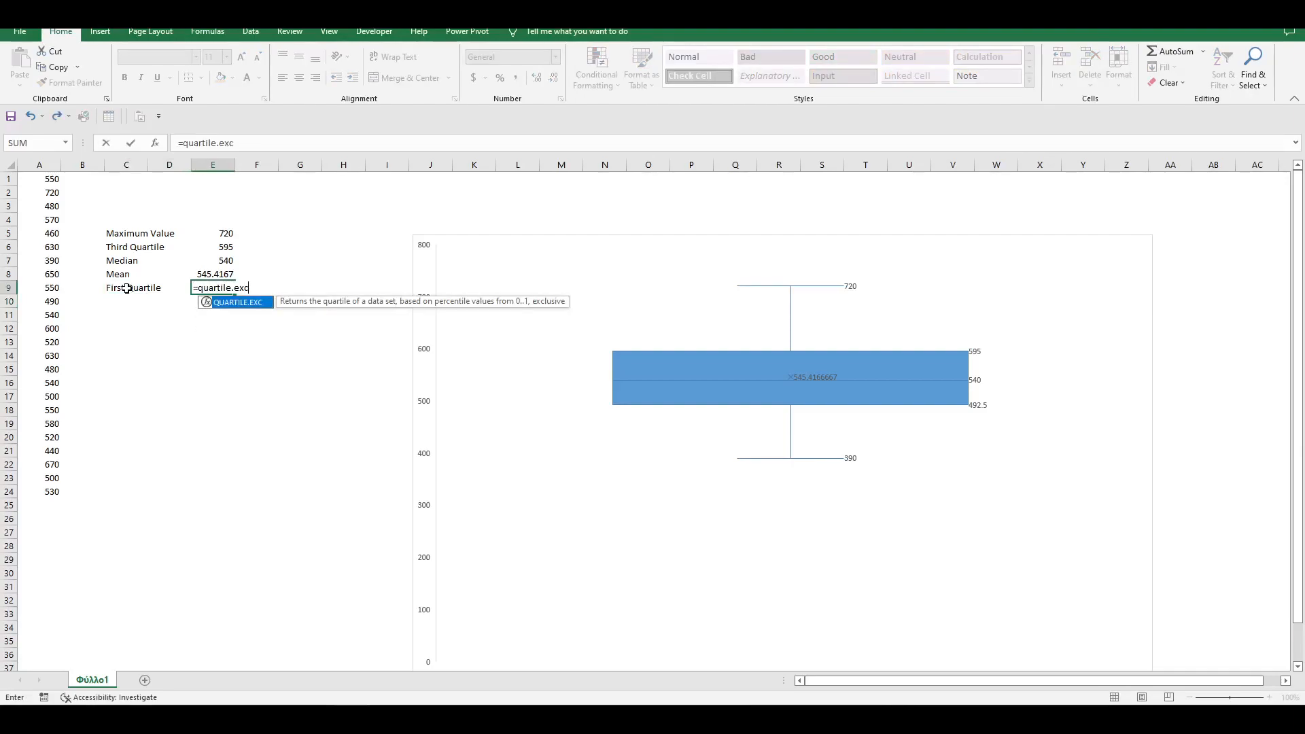
pyautogui.write('(')
pyautogui.moveTo(50, 178); pyautogui.dragTo(60, 484)
pyautogui.write(',')
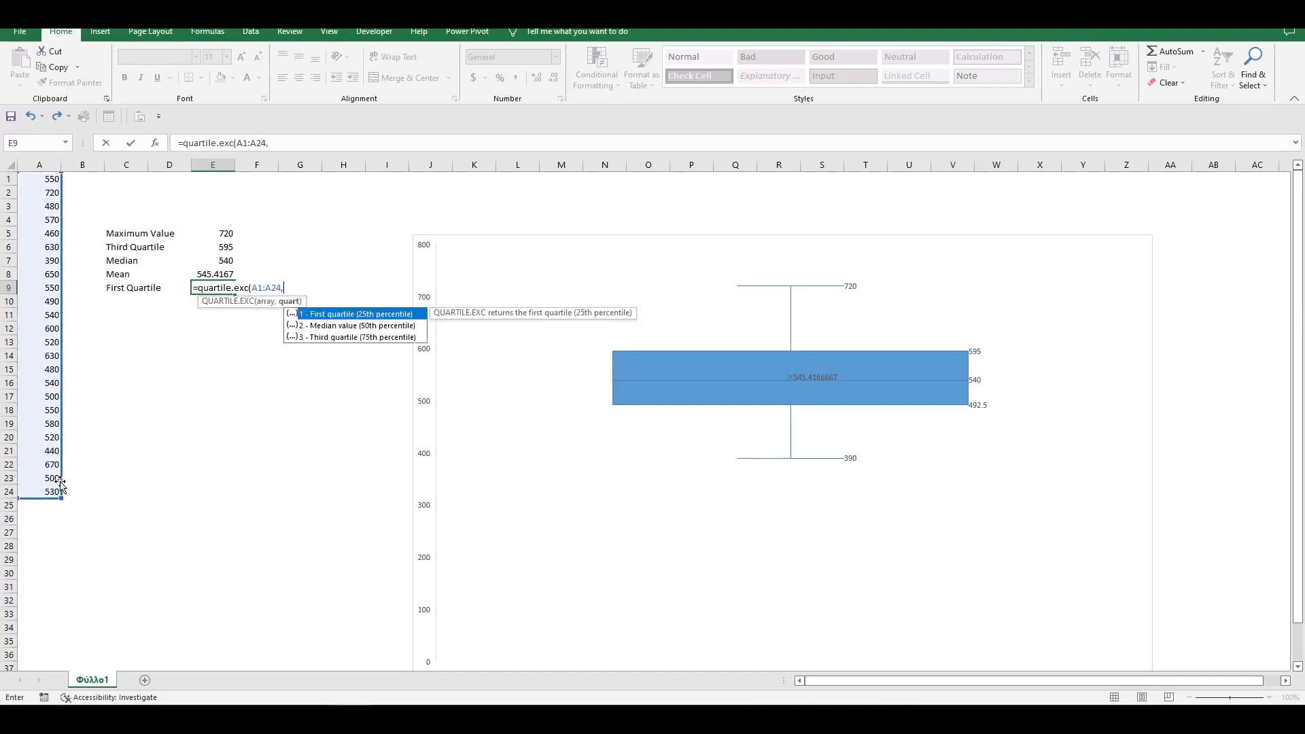
pyautogui.write('1)')
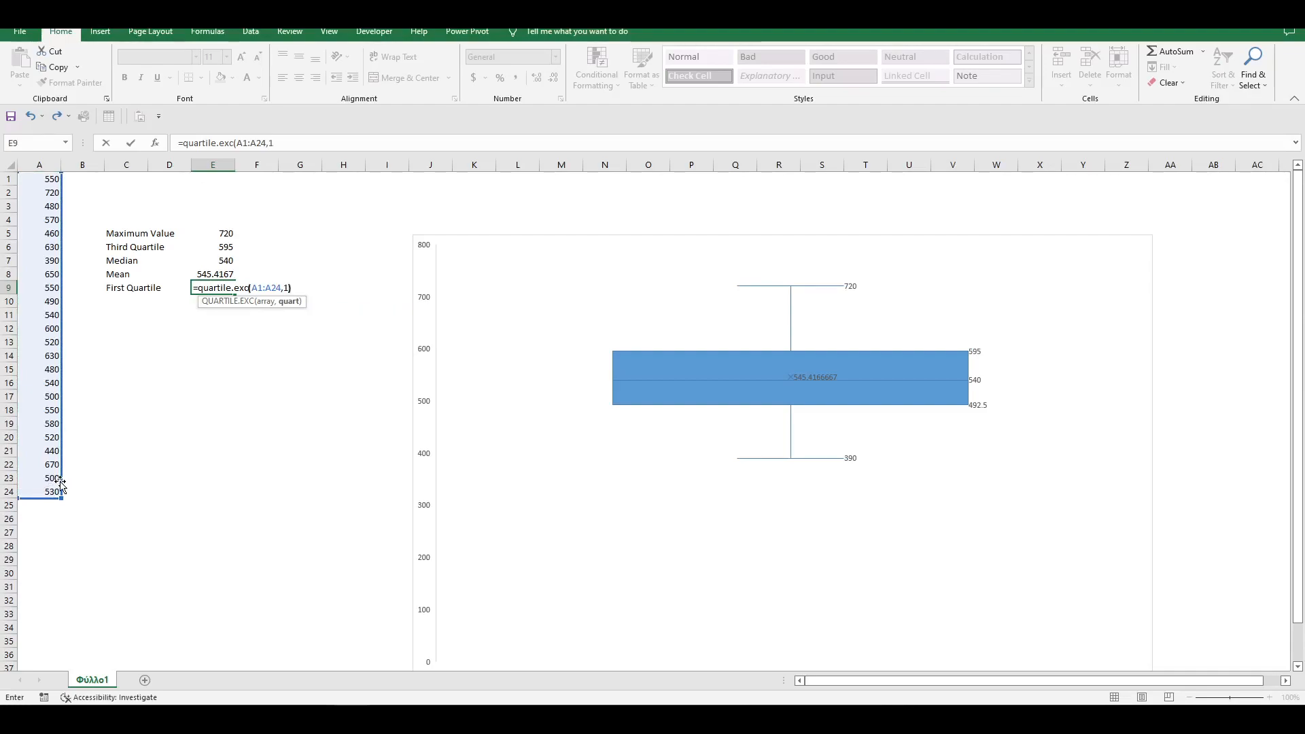
pyautogui.press('Return')
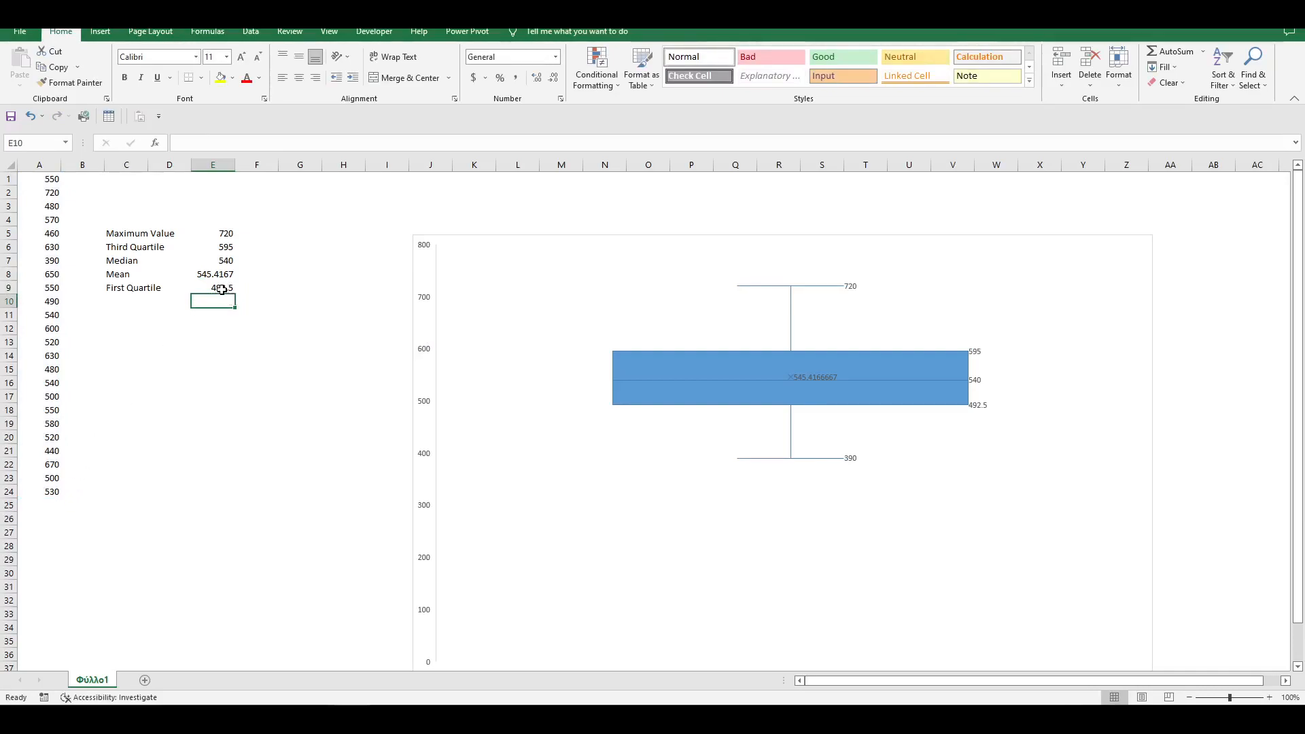
# - Enter the label "Minimum value" in cell C10
pyautogui.click(124, 299)
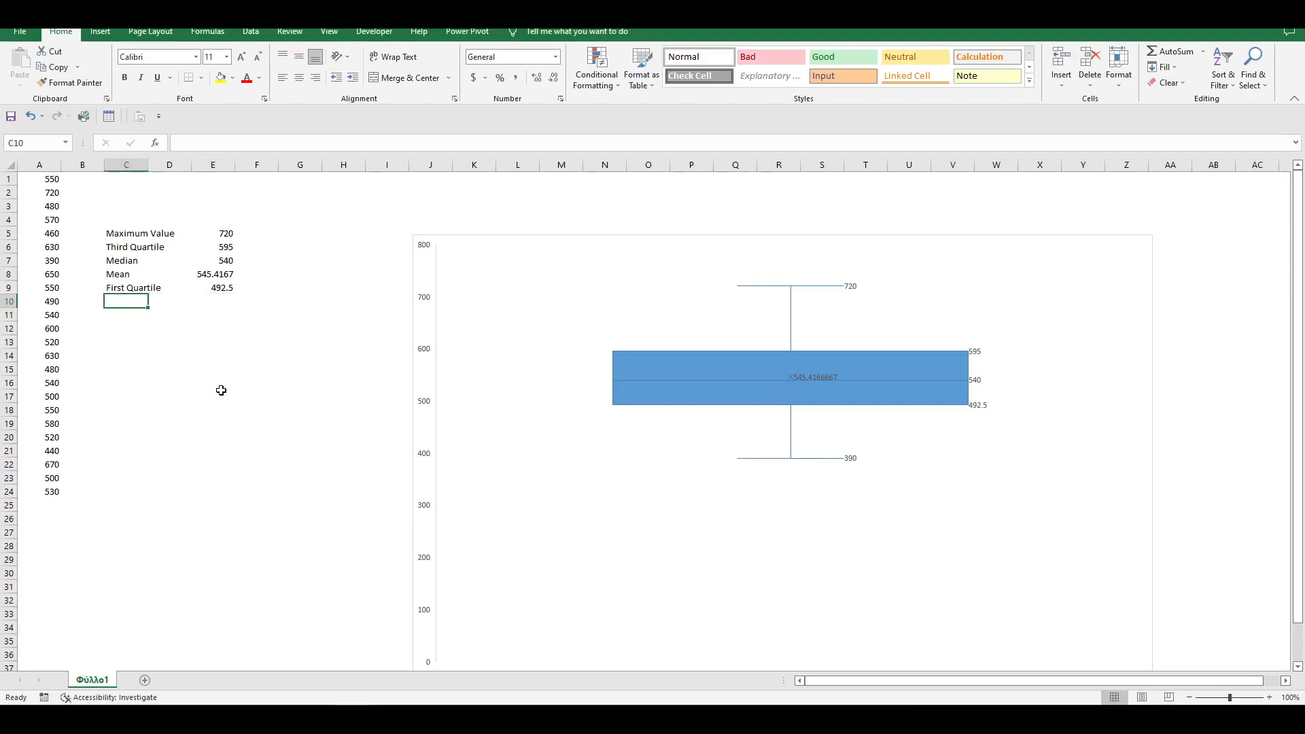
pyautogui.write('Minimum')
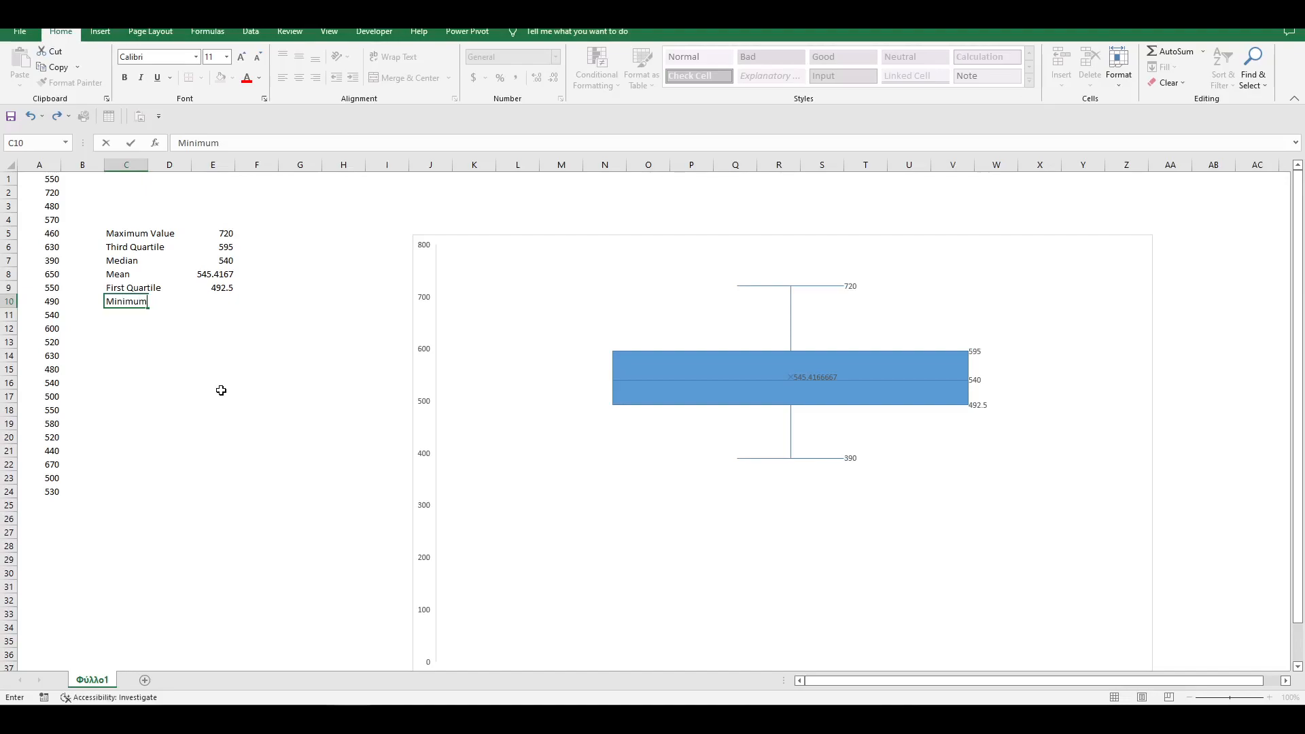
pyautogui.write(' value')
pyautogui.press('Tab')
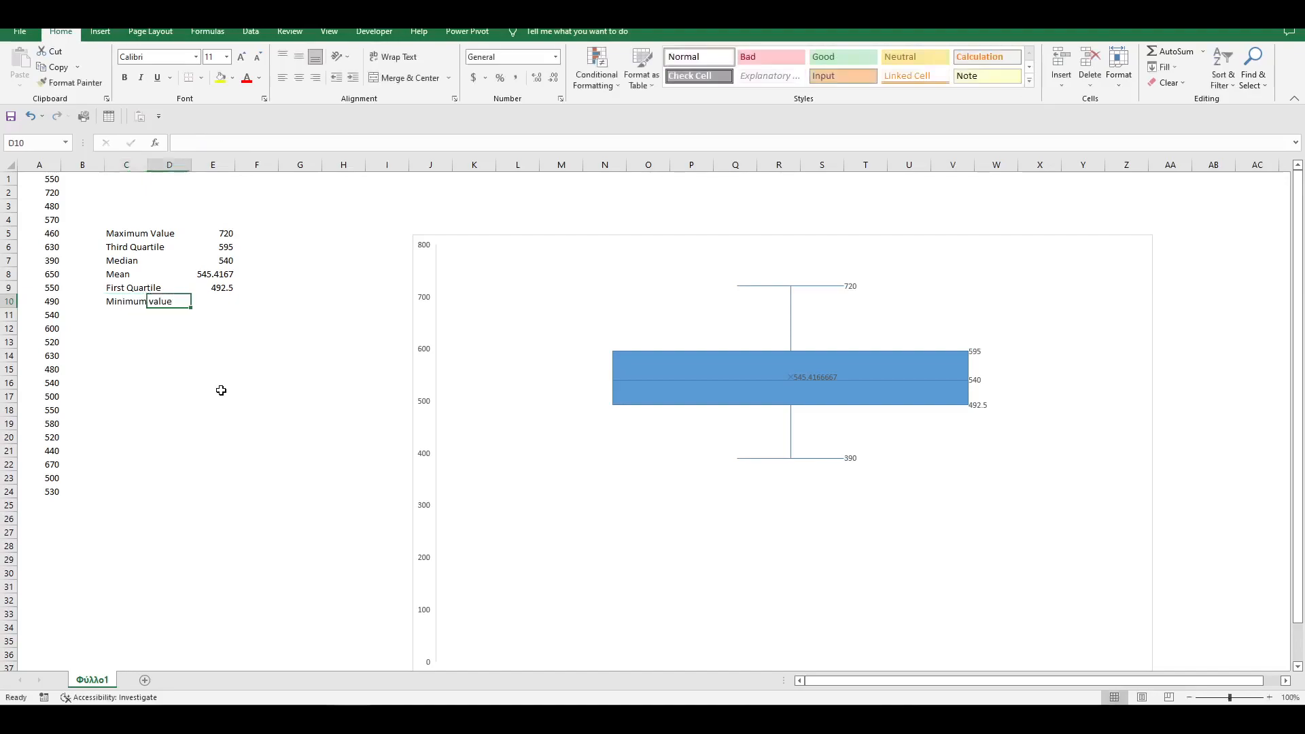
pyautogui.press('Tab')
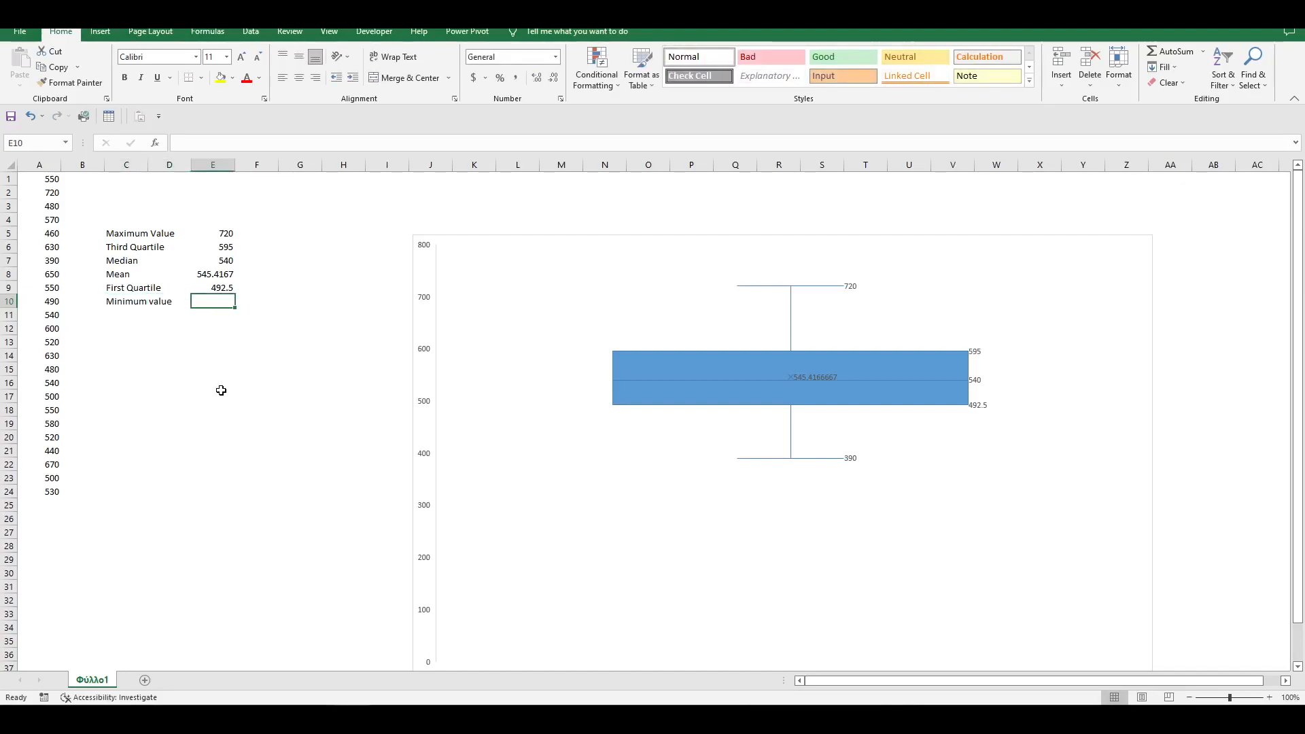
# - Calculate the minimum of A1:A24 in cell E10 with the MIN function
pyautogui.write('=min(')
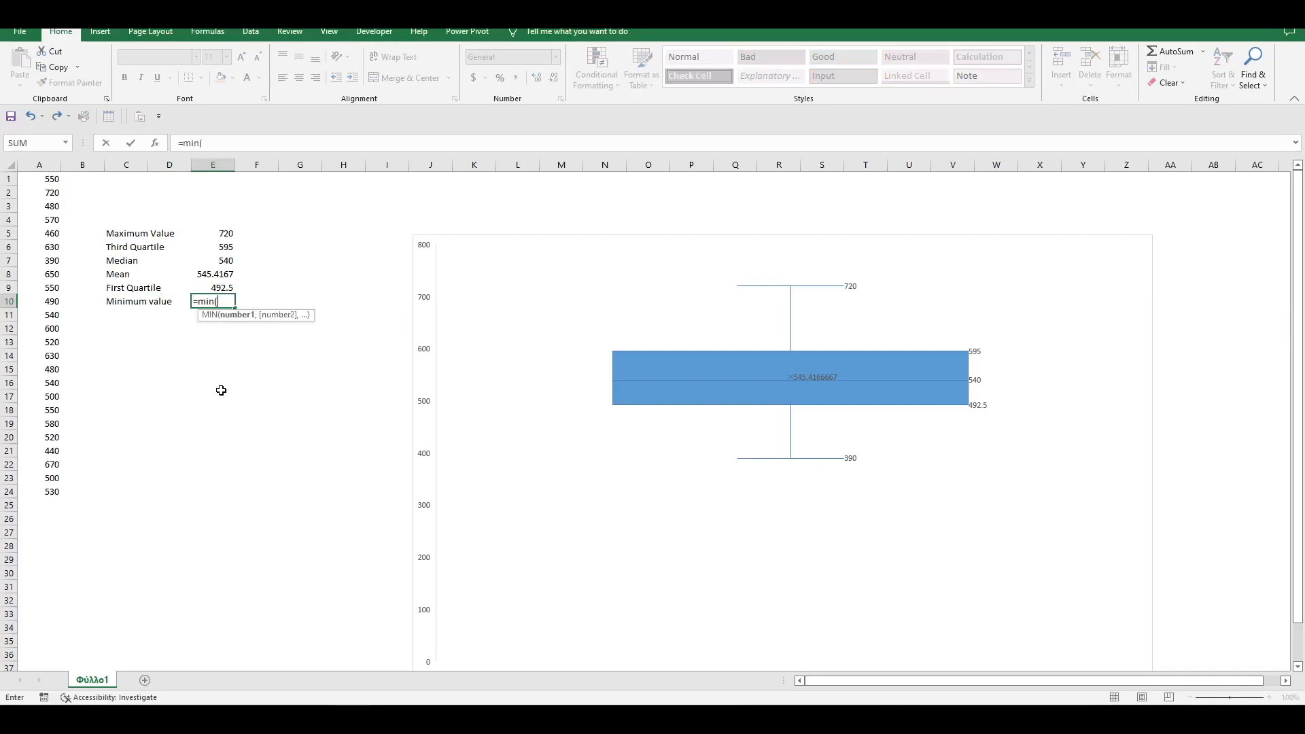
pyautogui.moveTo(49, 178); pyautogui.dragTo(47, 489)
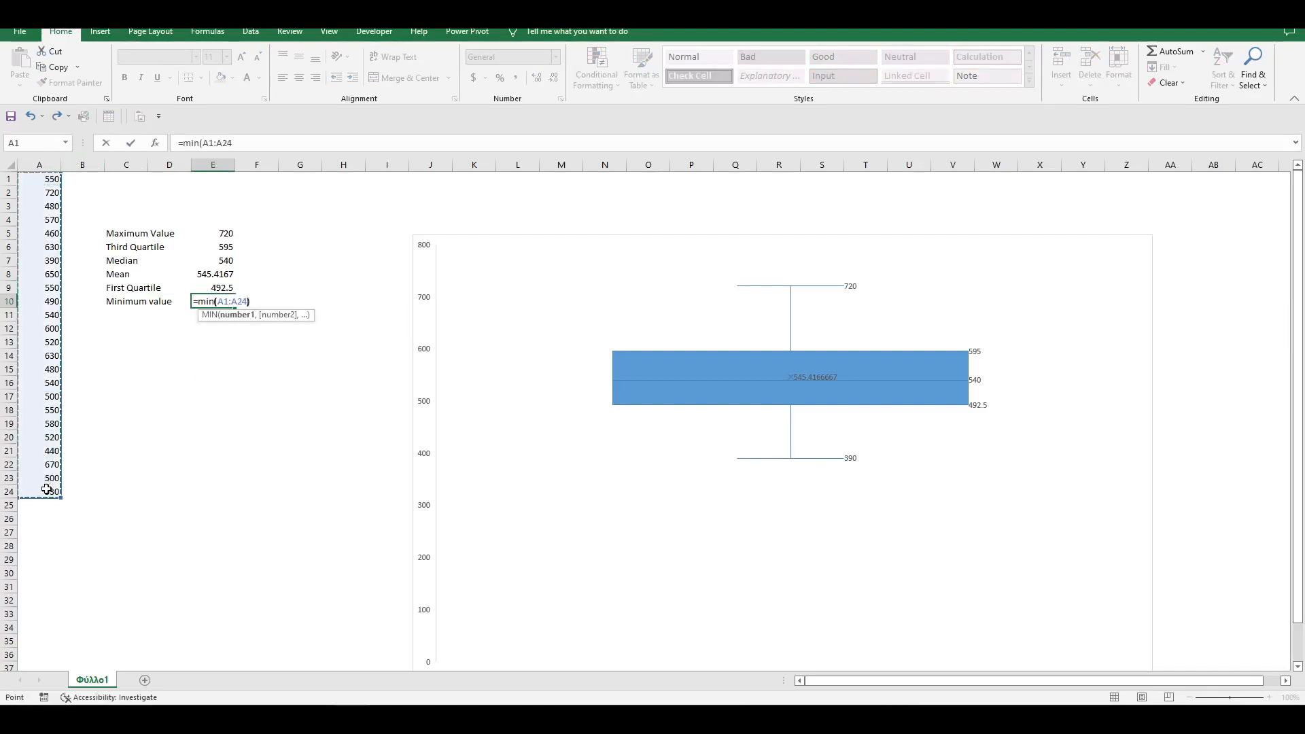
pyautogui.write(')')
pyautogui.press('Return')
pyautogui.press('Up')
pyautogui.press('Down')
pyautogui.press('Down')
pyautogui.press('Down')
pyautogui.press('Left')
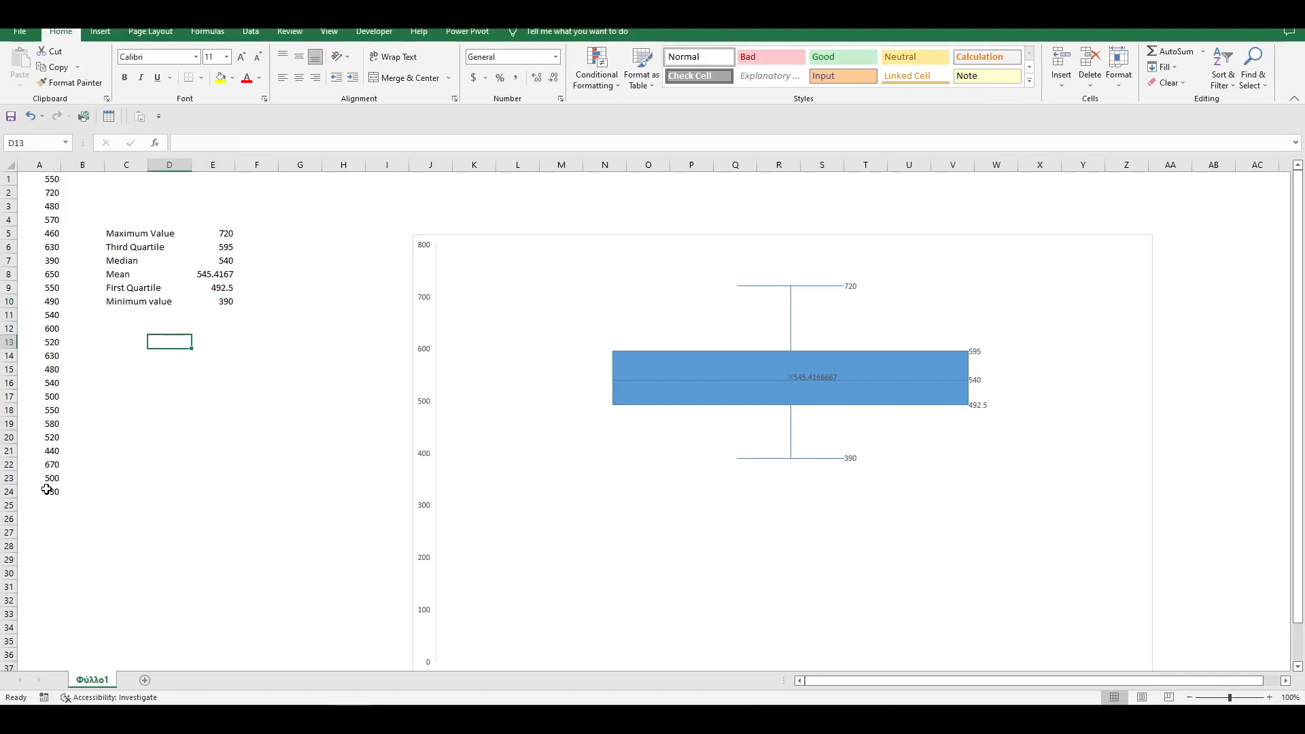
pyautogui.press('Left')
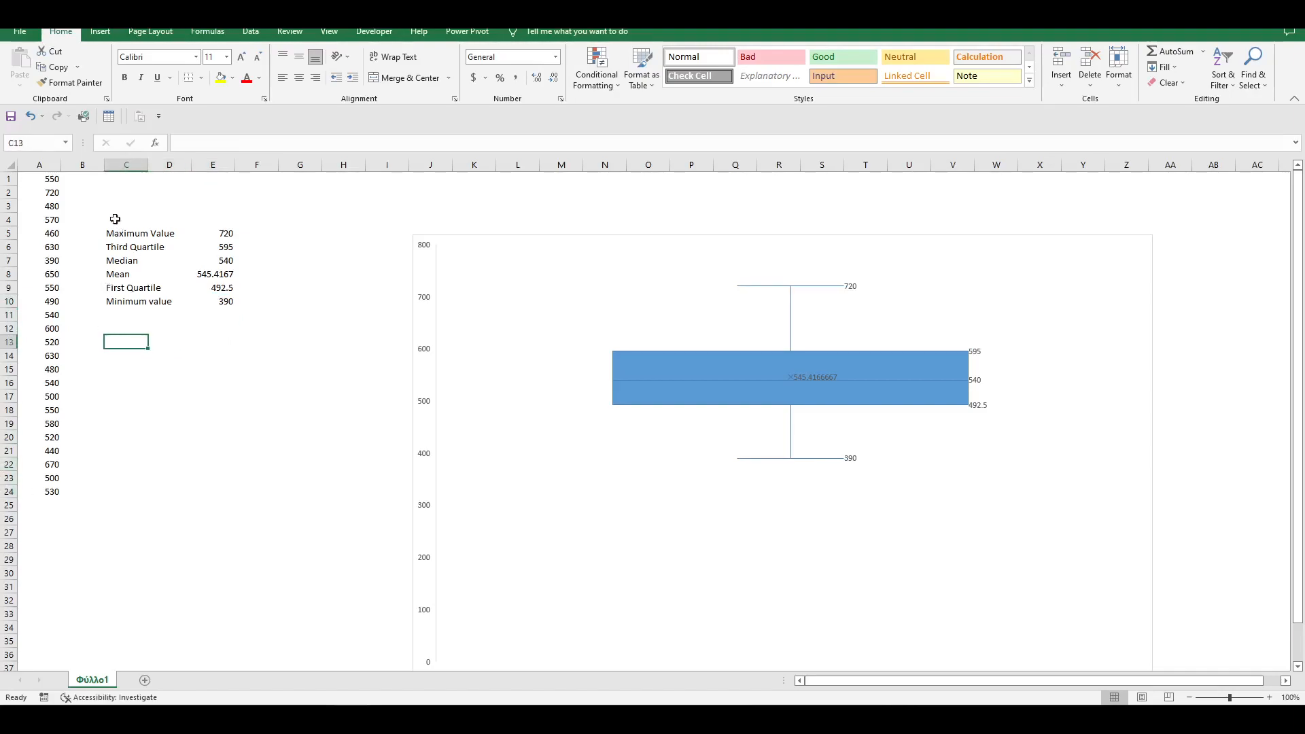
# - Change the data value in cell A2 to 900 to introduce a high outlier
pyautogui.click(47, 193)
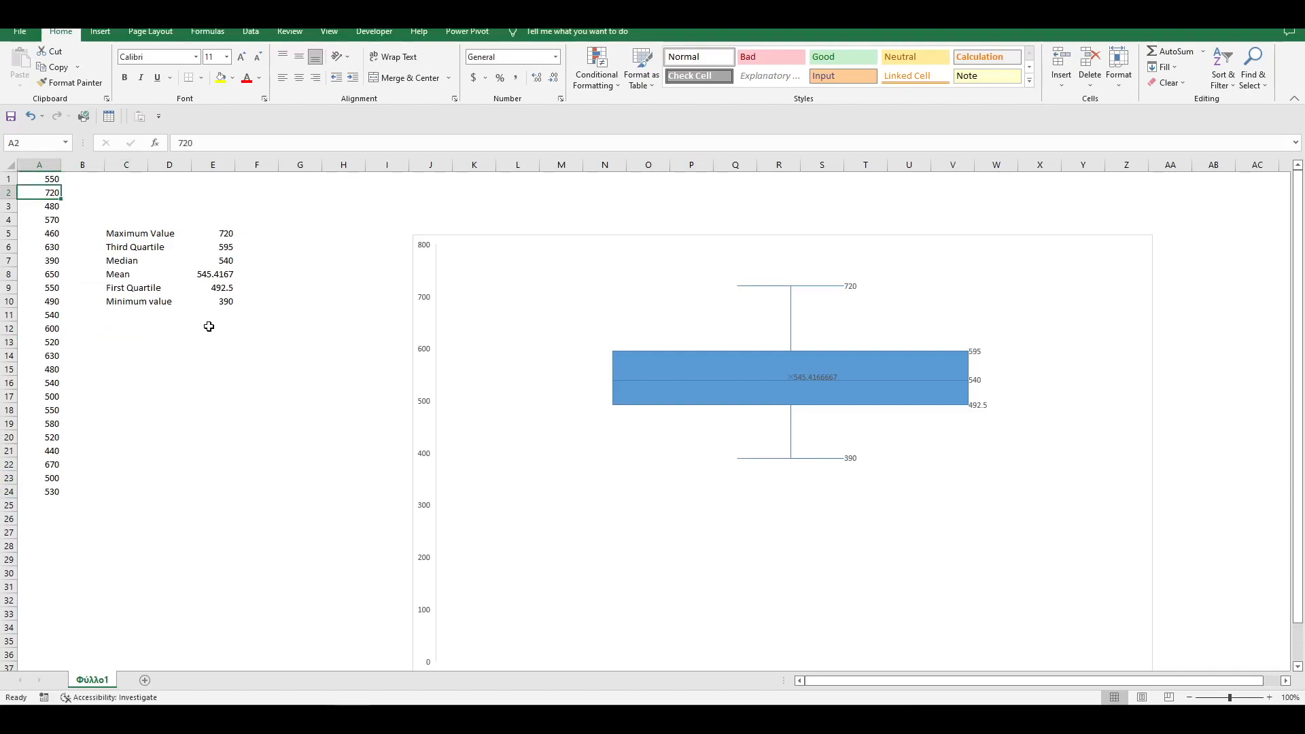
pyautogui.write('900')
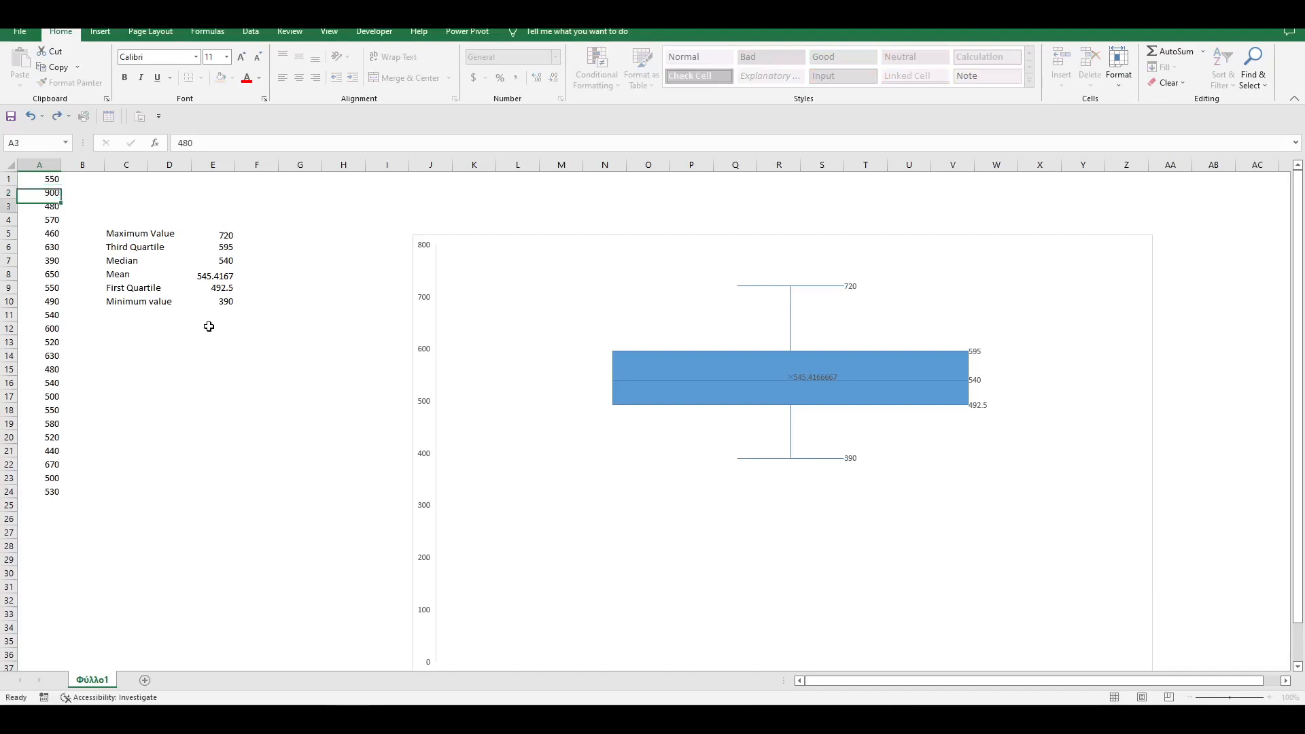
pyautogui.press('Return')
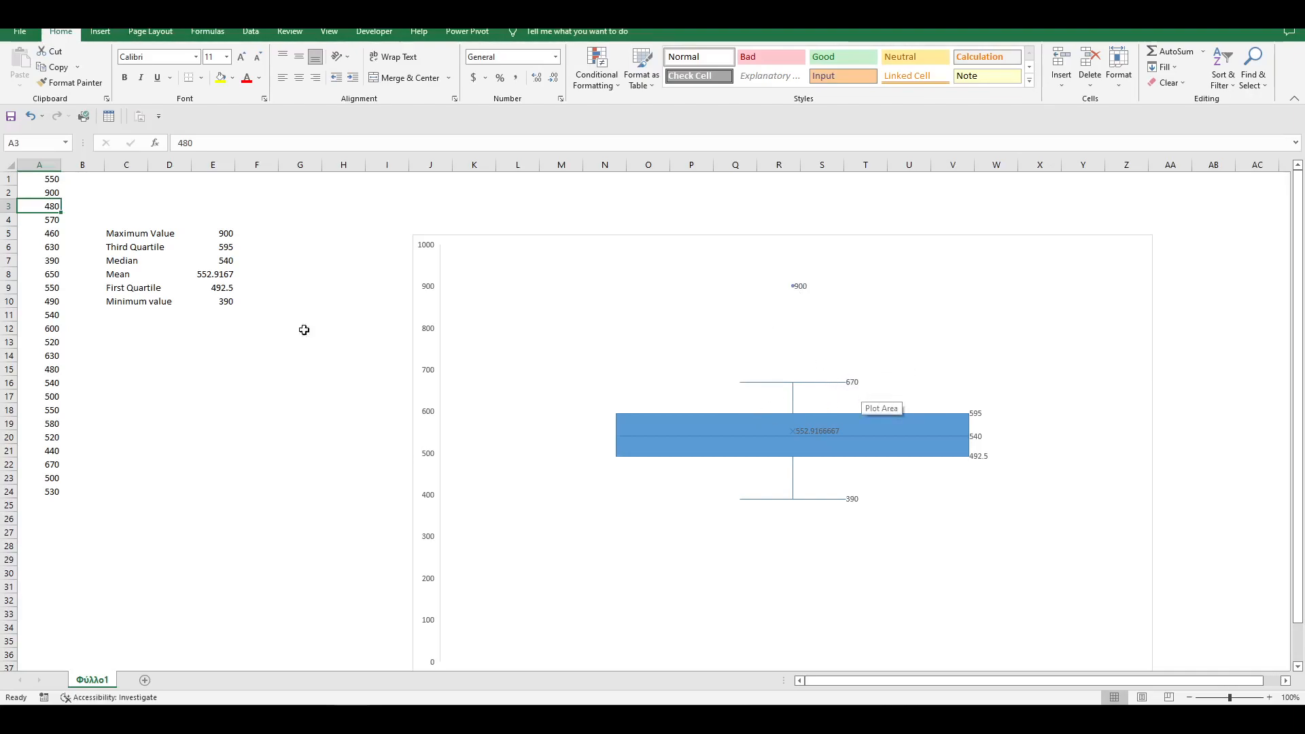
# - Label cell C13 "Upper Fence" and calculate the second-largest value of A1:A24 in E13 with the LARGE function
pyautogui.click(124, 339)
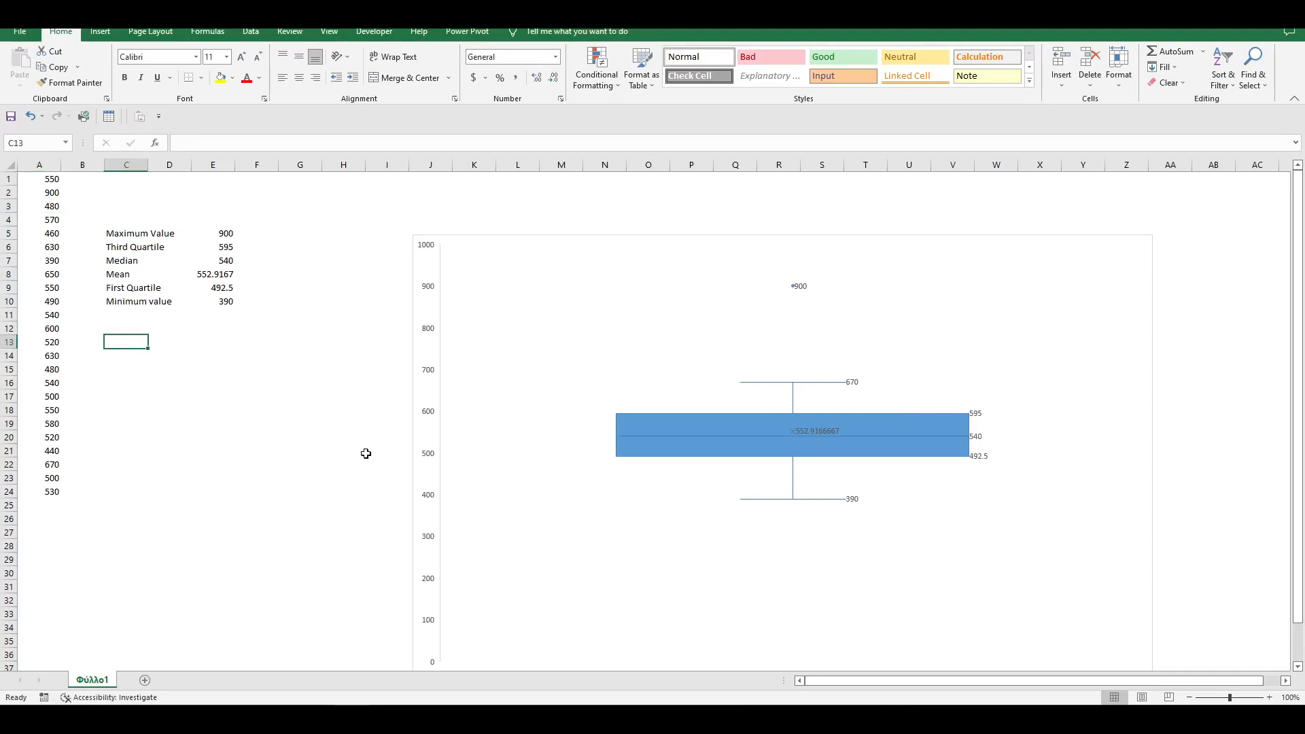
pyautogui.write('Upper Fence')
pyautogui.press('Tab')
pyautogui.press('Tab')
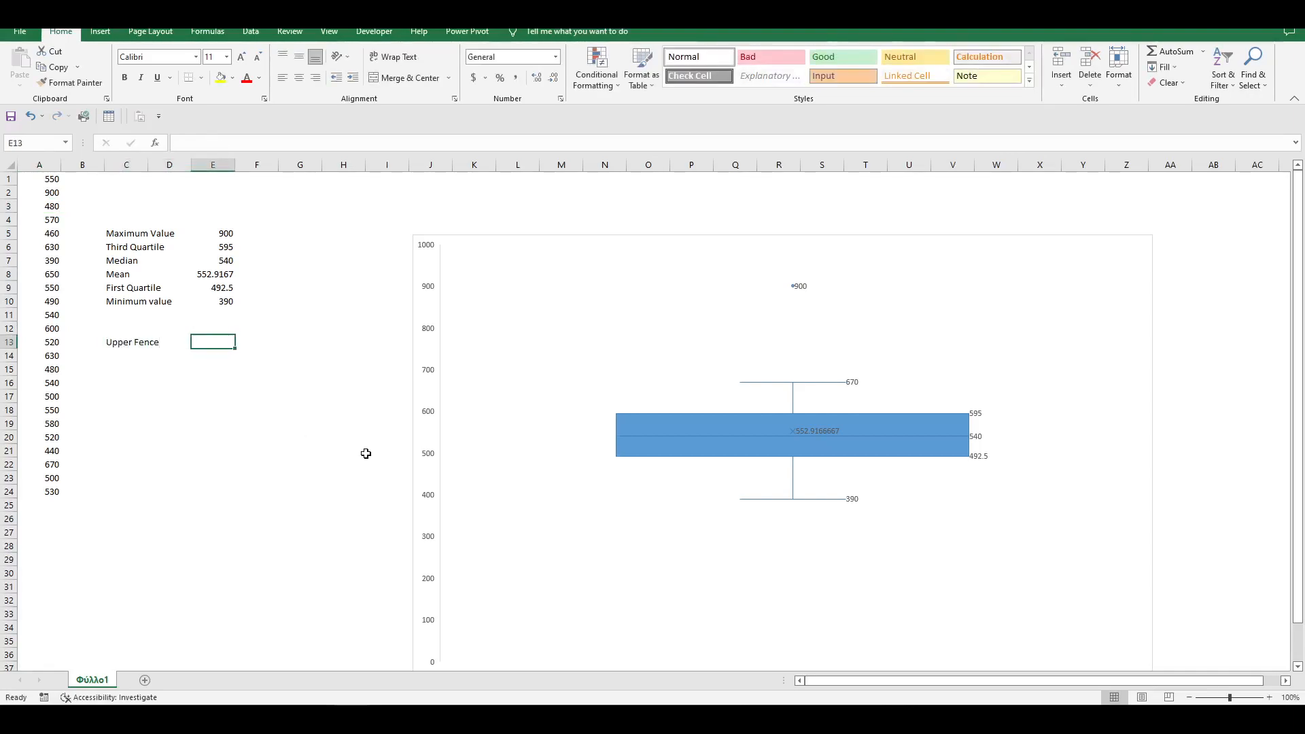
pyautogui.write('=large(')
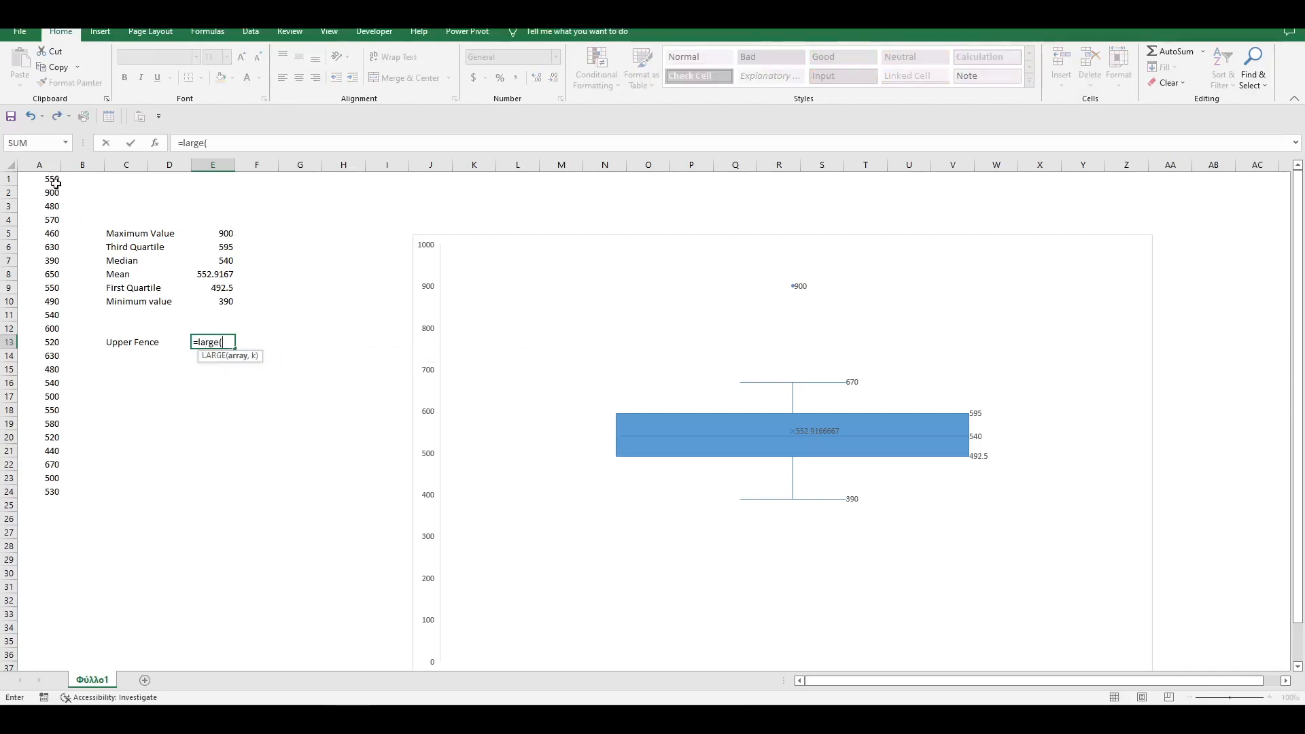
pyautogui.moveTo(51, 179); pyautogui.dragTo(56, 490)
pyautogui.write(',2')
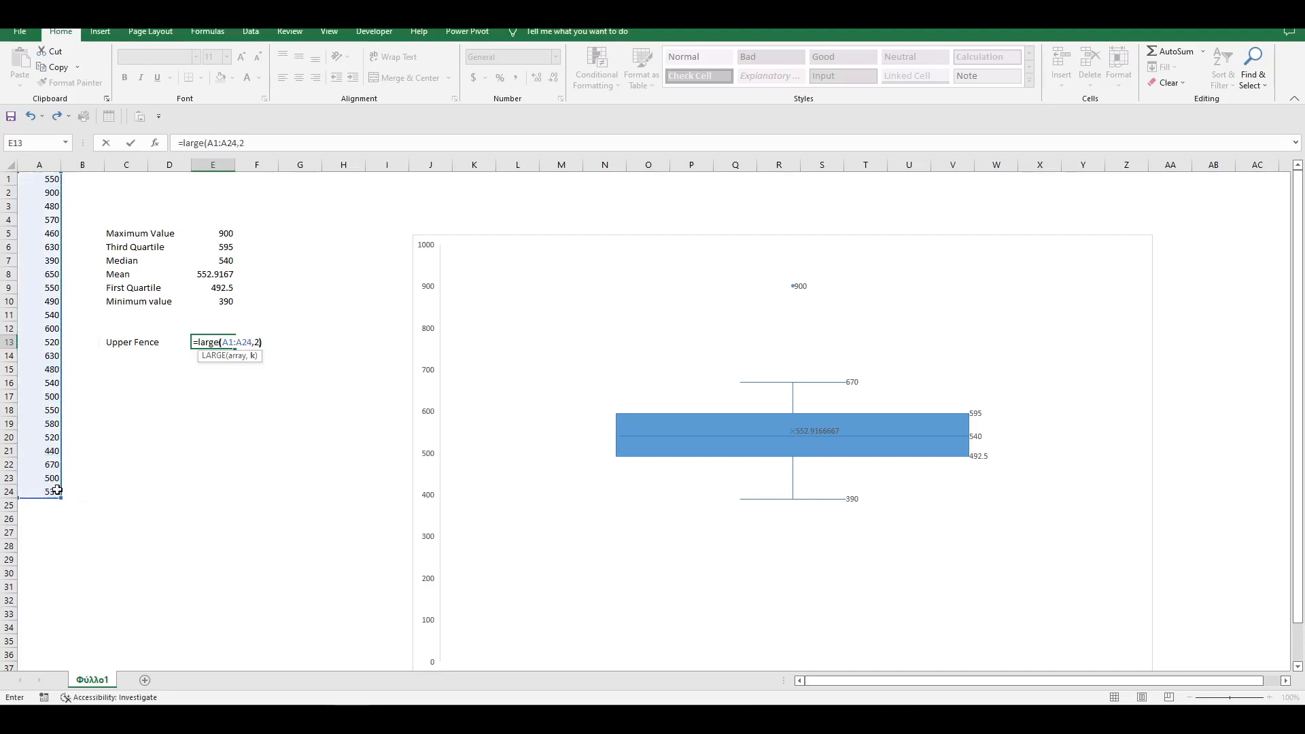
pyautogui.press('Return')
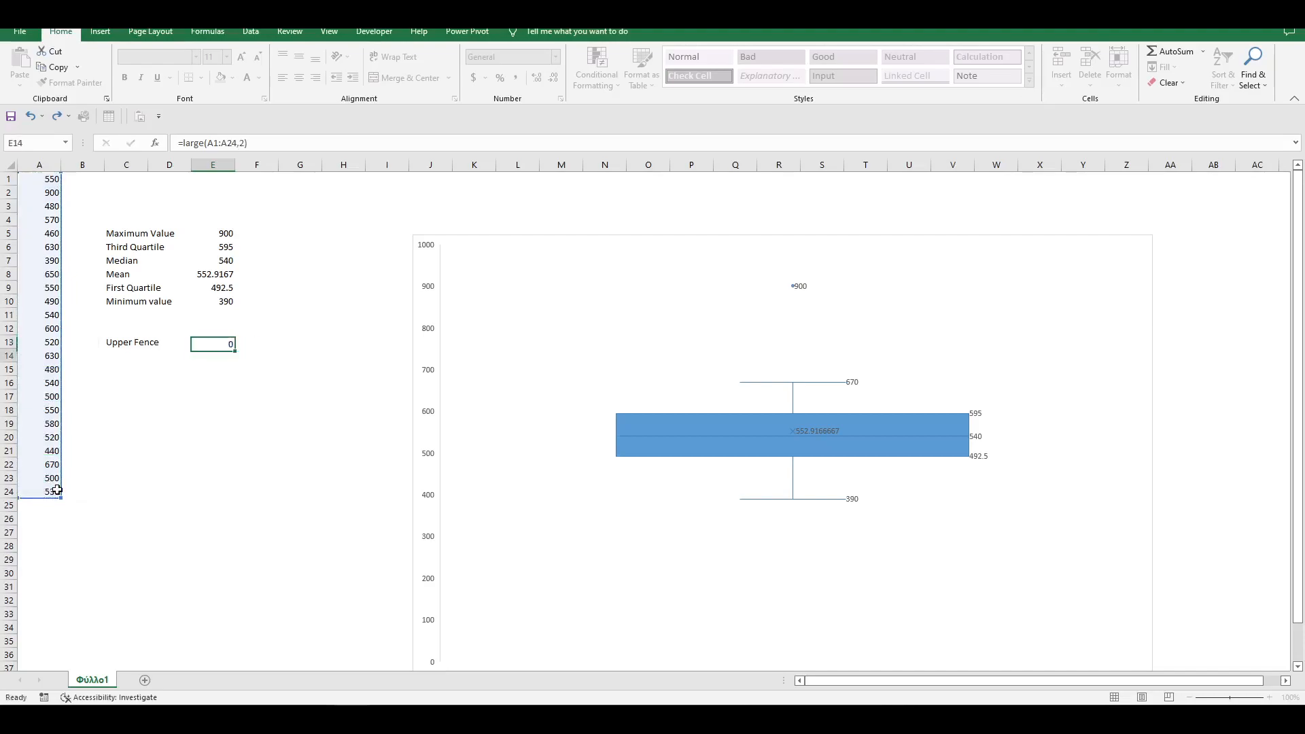
pyautogui.press('Up')
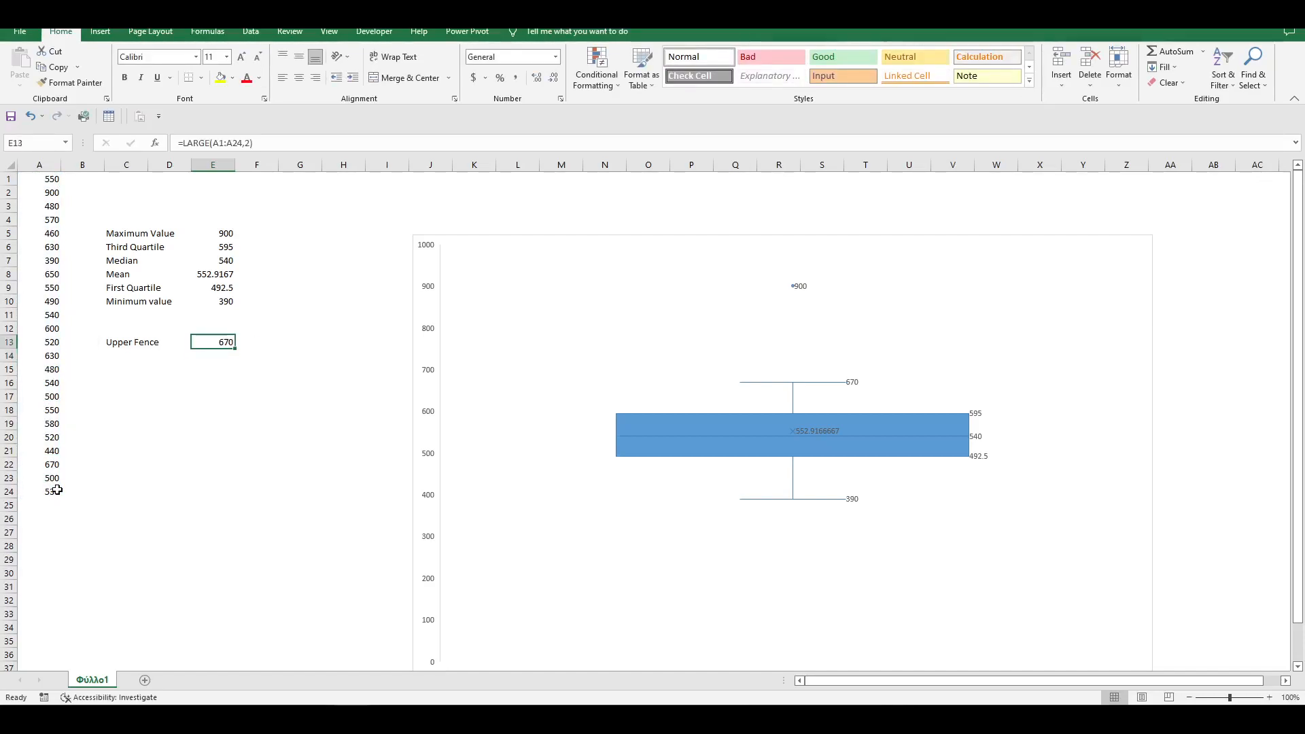
# - Change the data value in cell A7 to 250 to introduce a low outlier
pyautogui.click(123, 358)
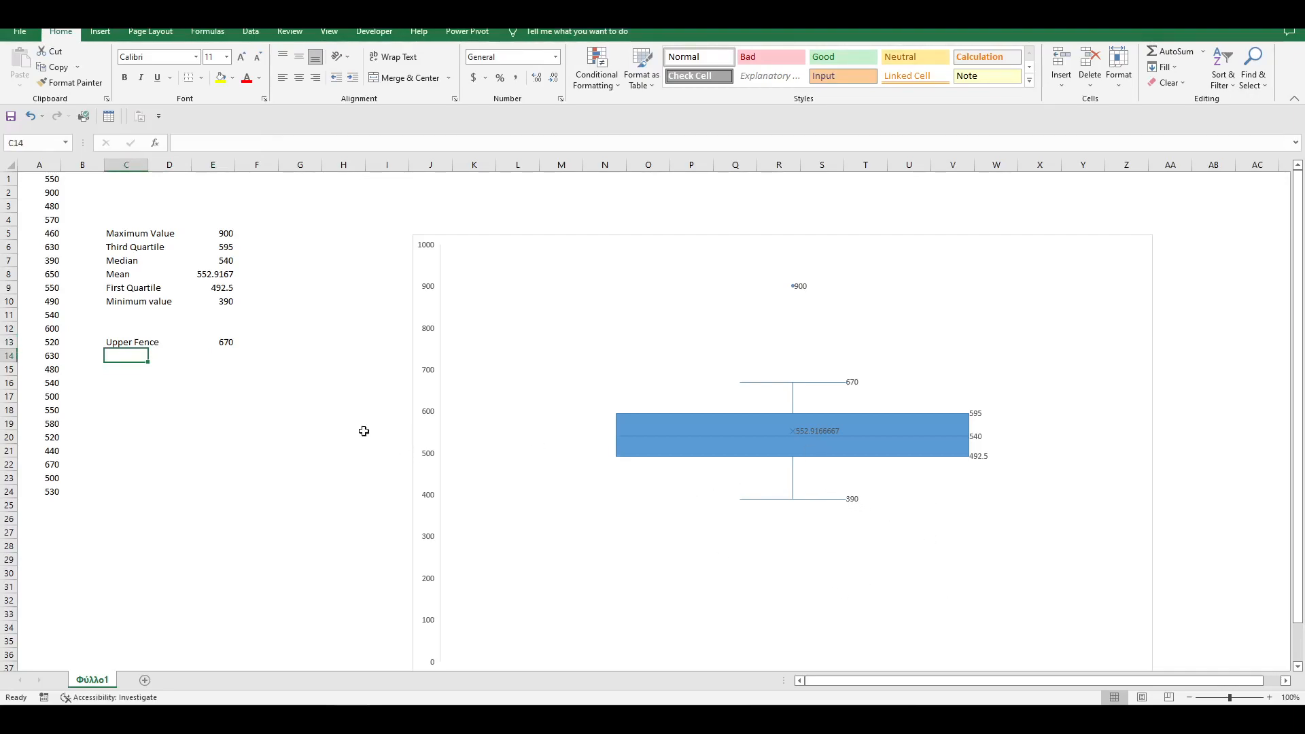
pyautogui.click(51, 261)
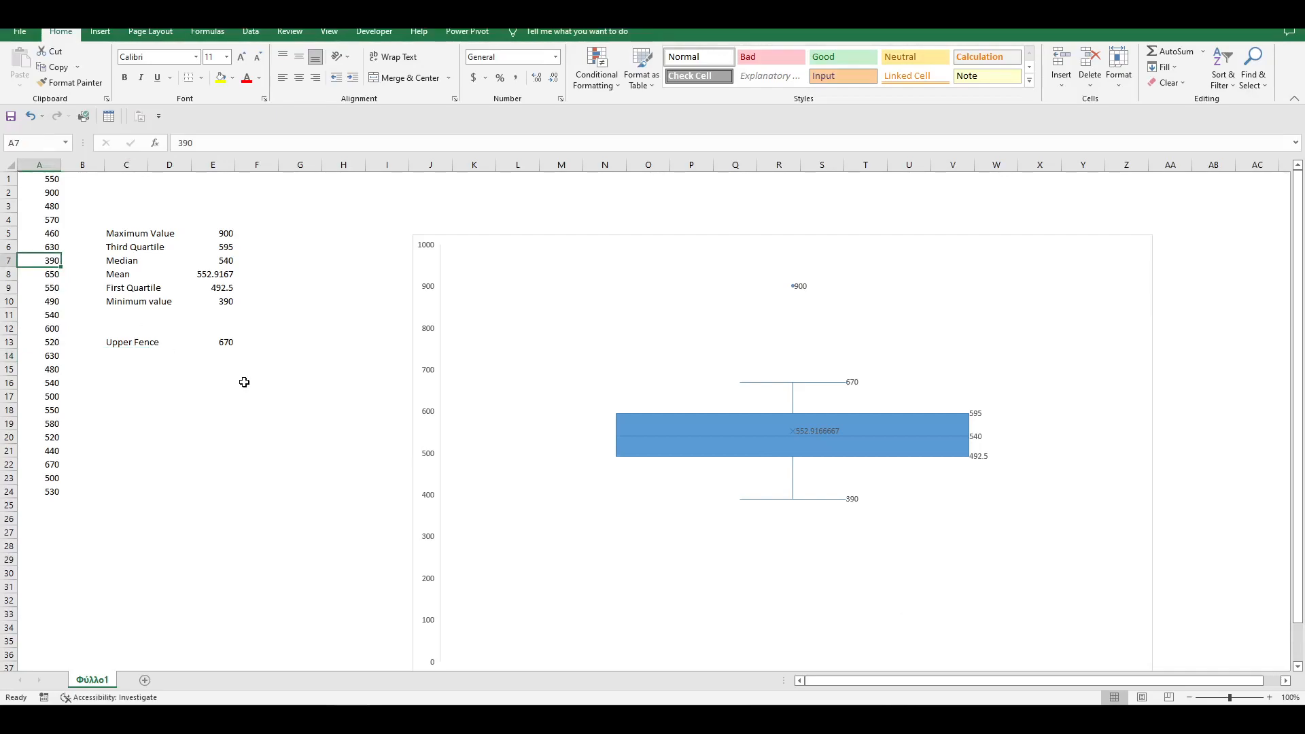
pyautogui.write('250')
pyautogui.press('Return')
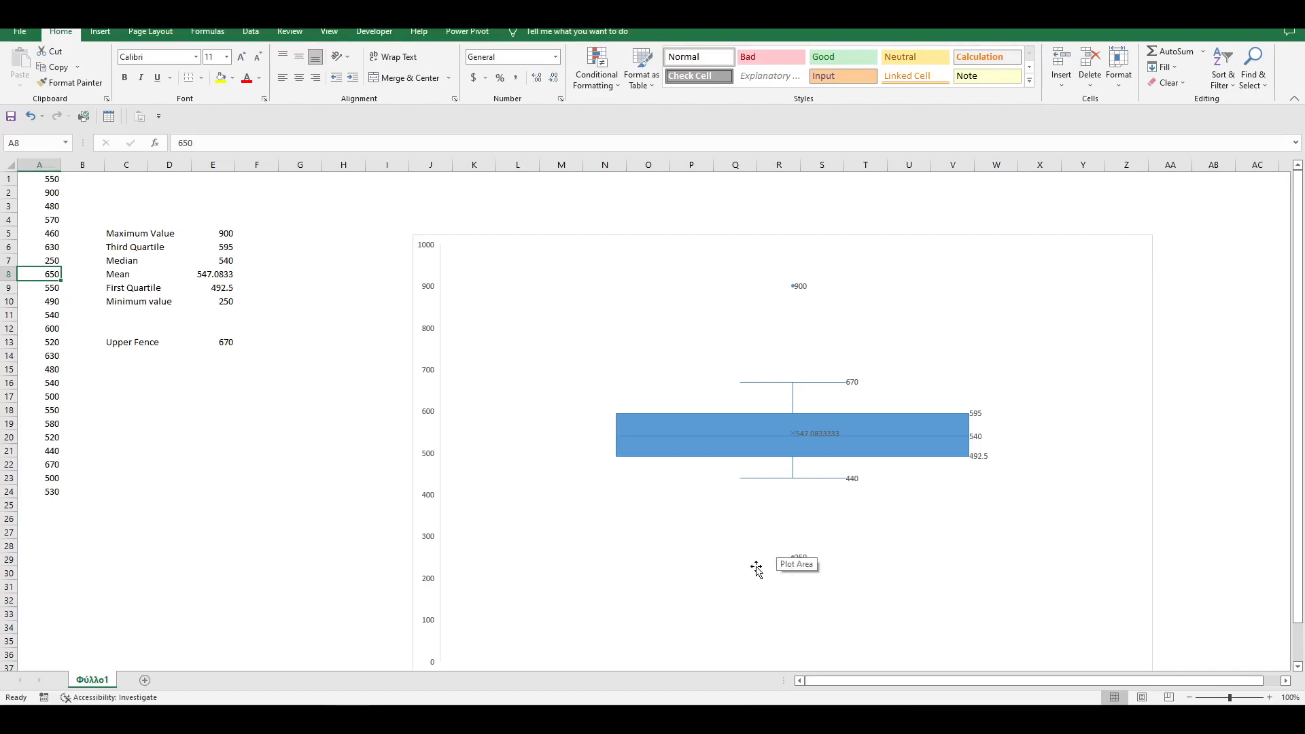
# - Label cell C14 "Lower Fence" and calculate the second-smallest value of A1:A24 in E14 with the SMALL function
pyautogui.click(140, 355)
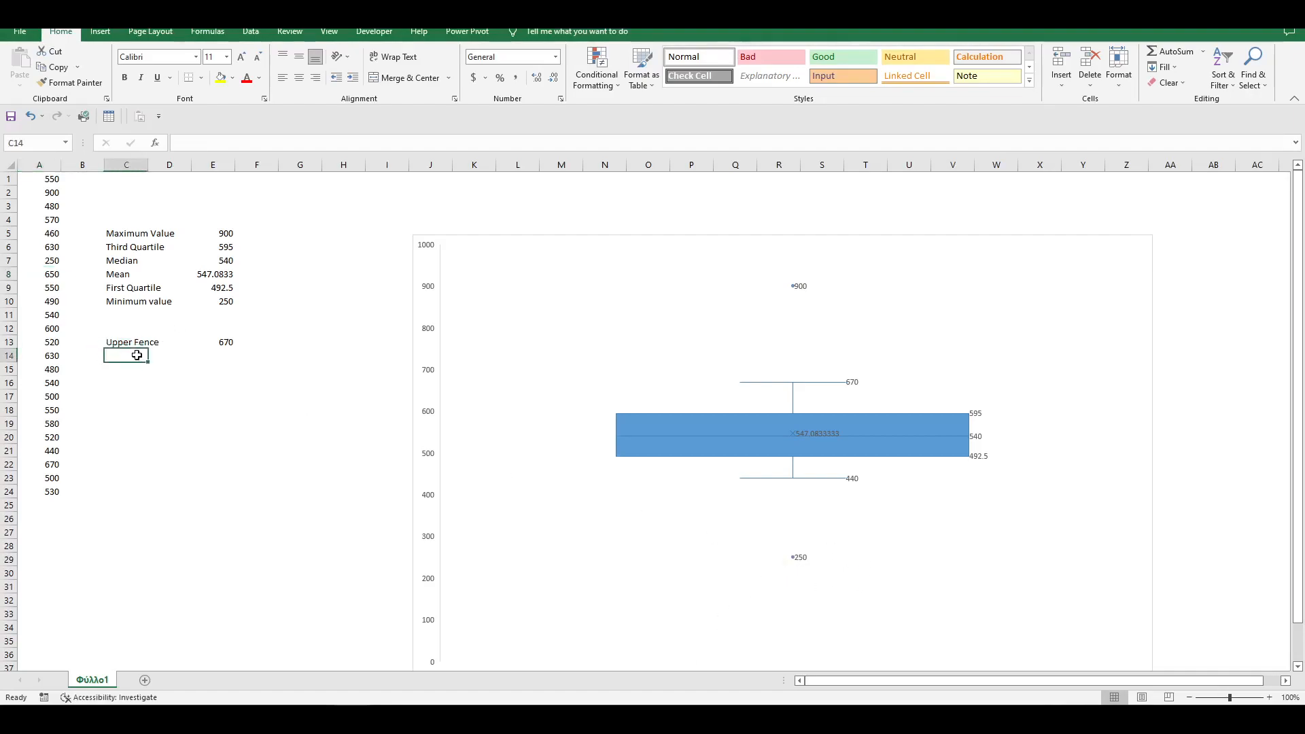
pyautogui.write('Lowe')
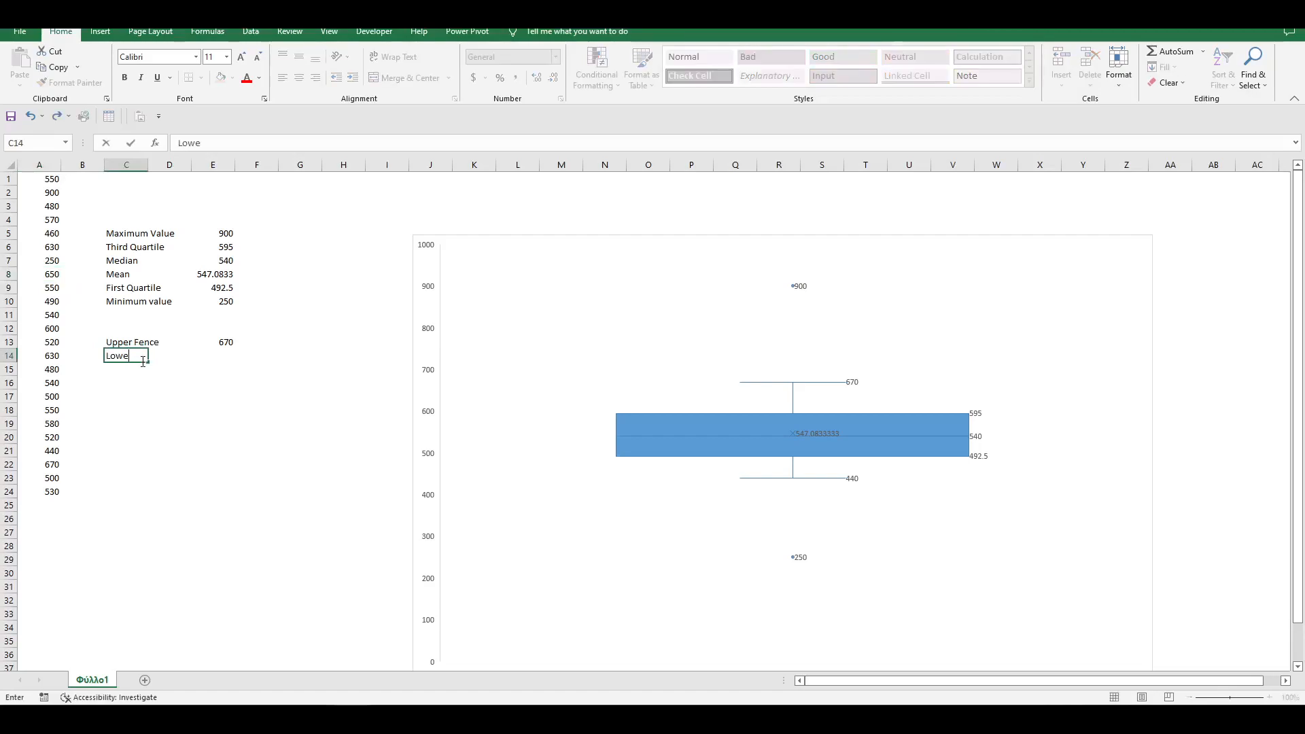
pyautogui.write('r Fence')
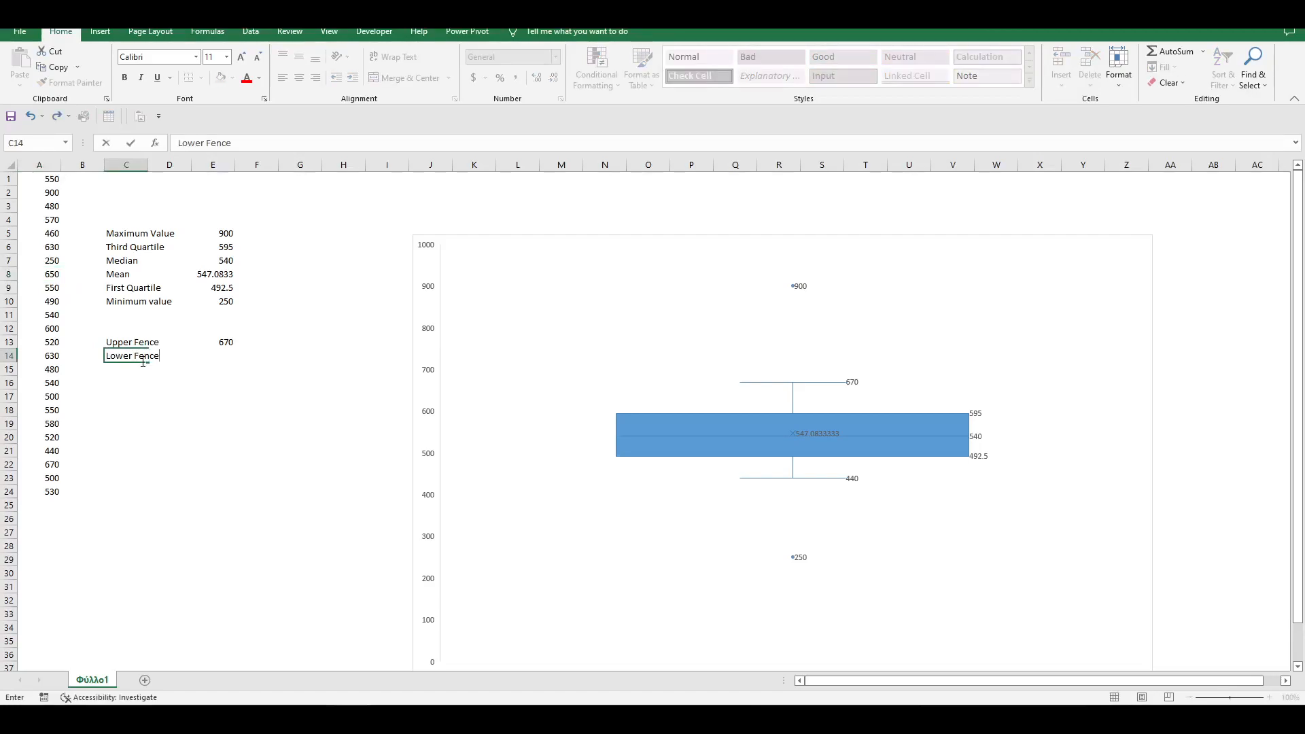
pyautogui.press('Tab')
pyautogui.press('Tab')
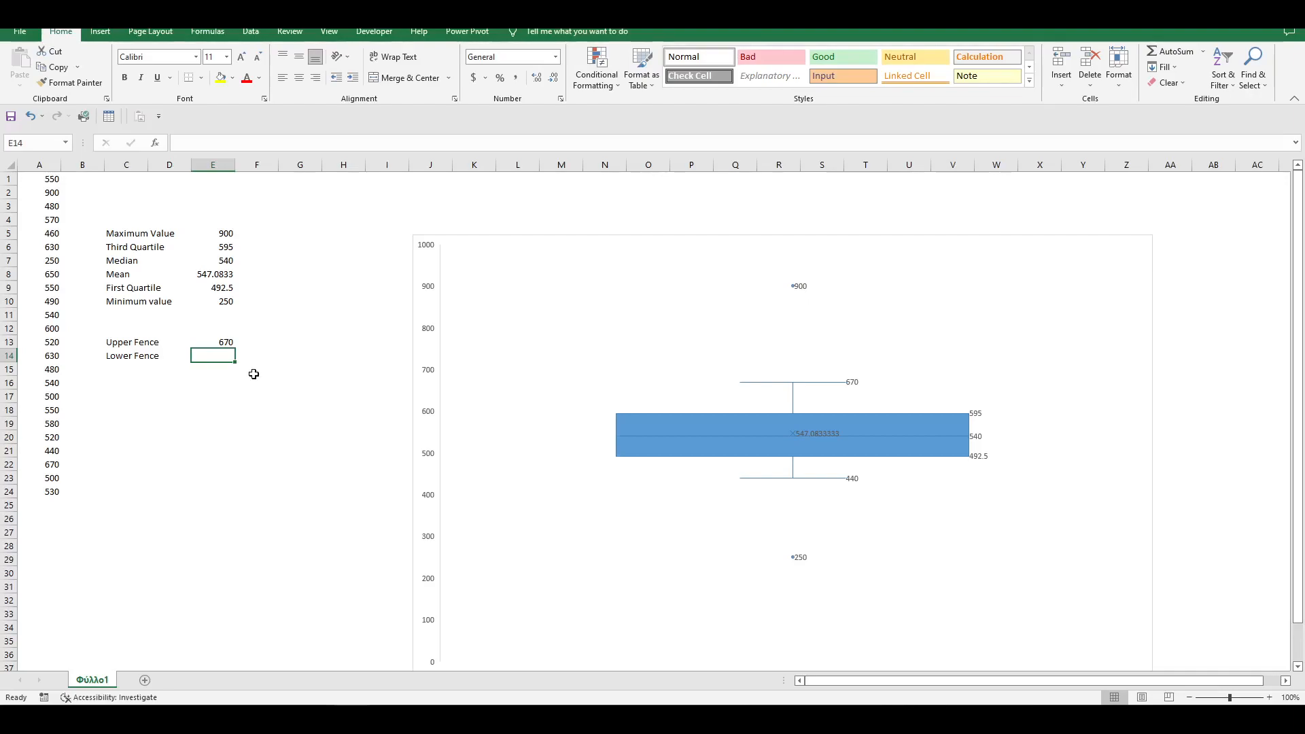
pyautogui.write('=small')
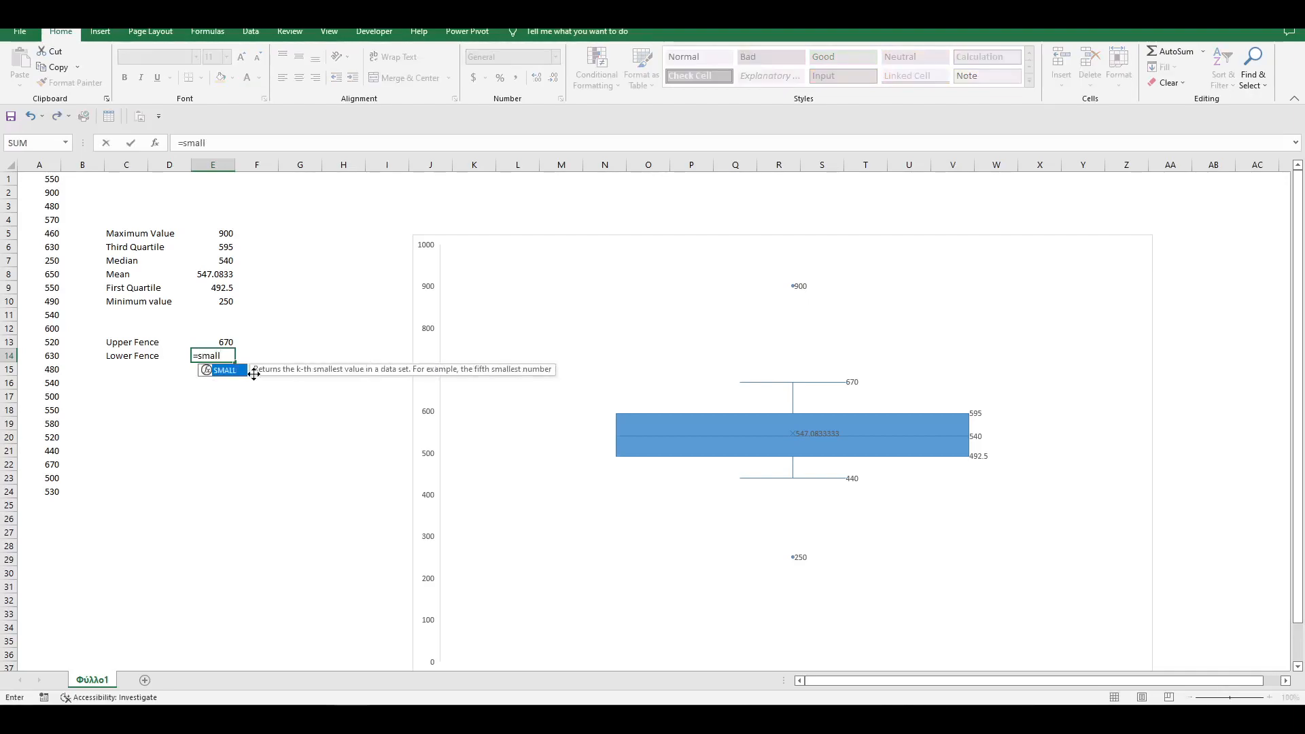
pyautogui.write('(')
pyautogui.moveTo(61, 178); pyautogui.dragTo(51, 490)
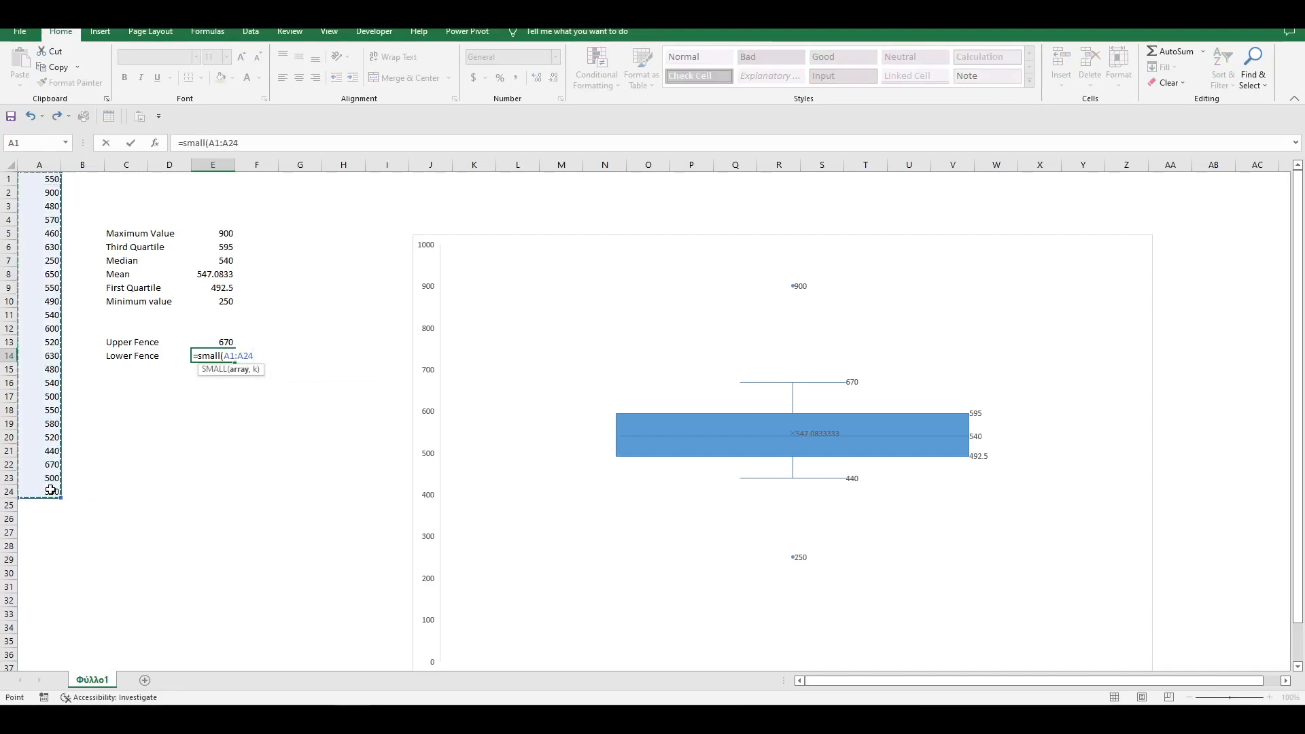
pyautogui.write(',2)')
pyautogui.press('Return')
pyautogui.click(223, 355)
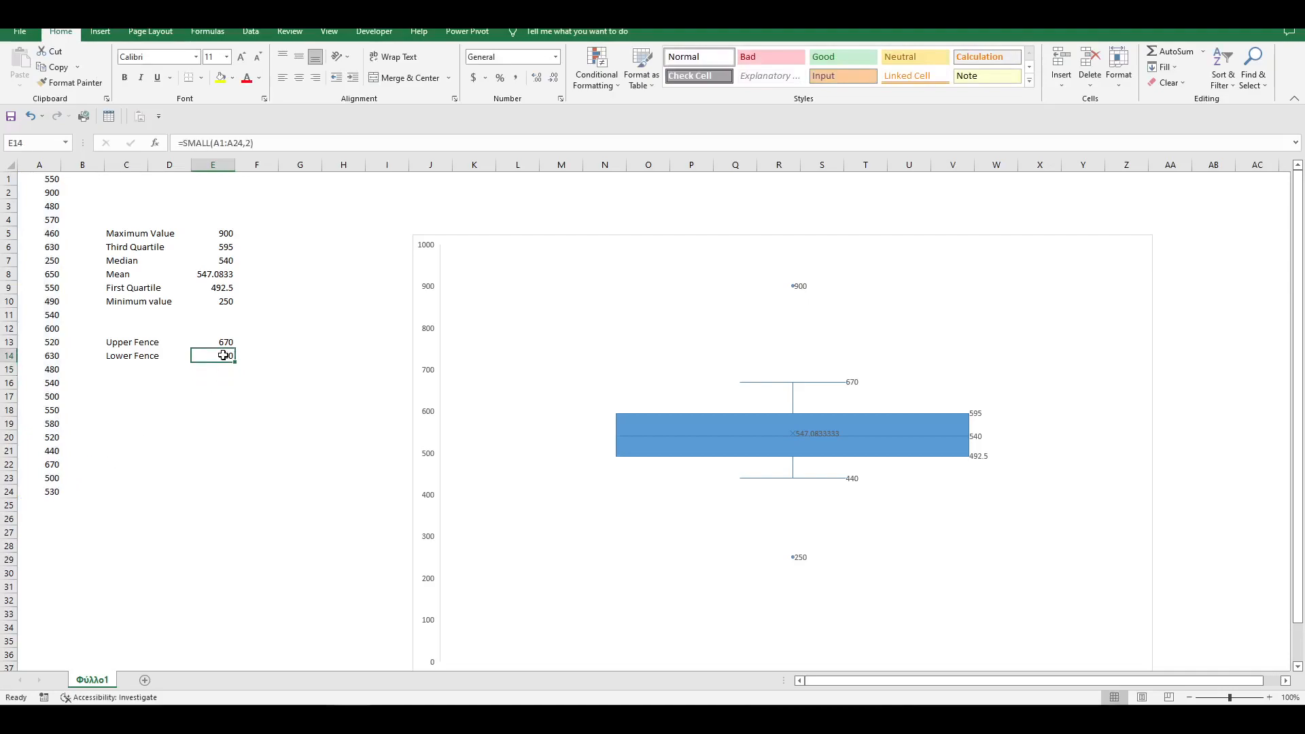
pyautogui.click(134, 518)
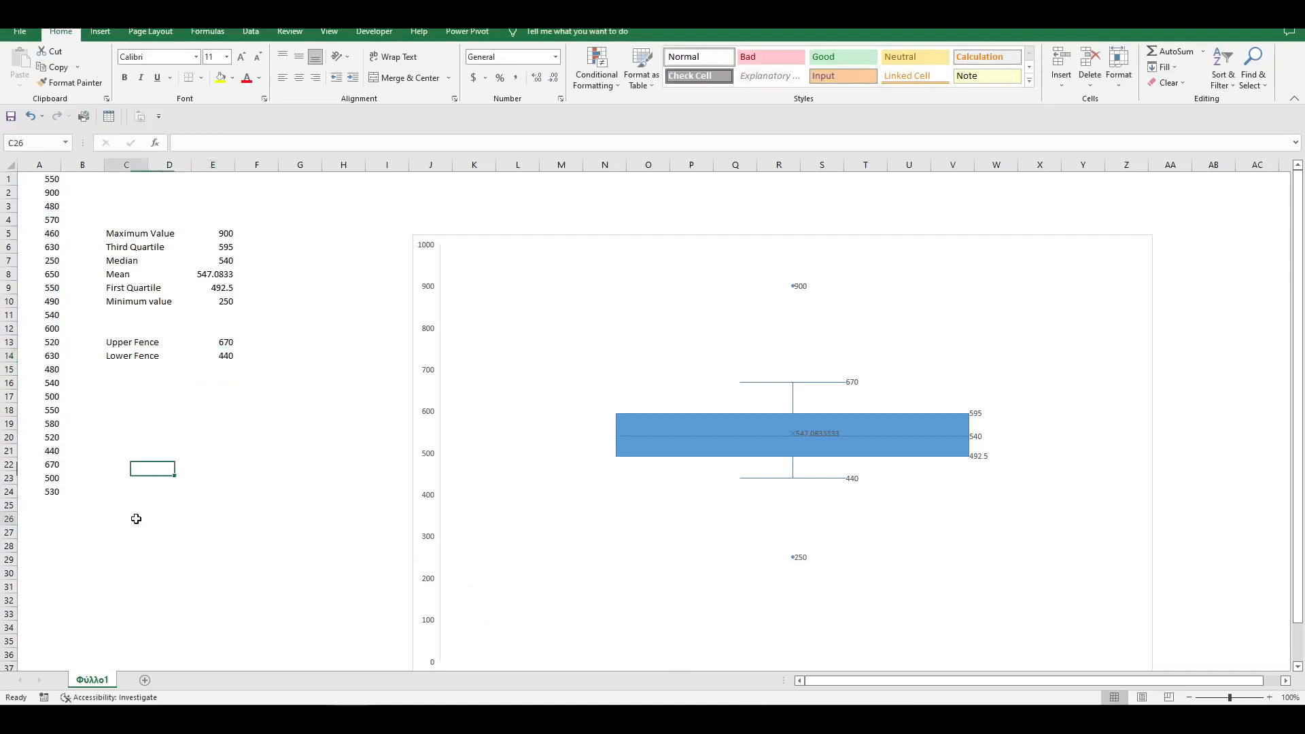